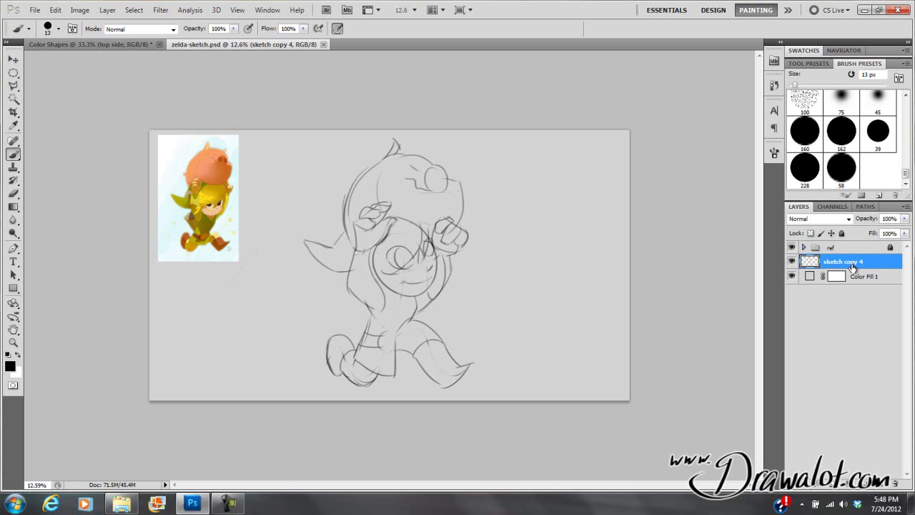
Rename the "sketch copy 4" layer as "sketch" and lock it completely.
{"action": "double_click", "coordinate": [852, 266]}
{"action": "key", "text": "BackSpace"}
{"action": "key", "text": "BackSpace"}
{"action": "key", "text": "BackSpace"}
{"action": "key", "text": "BackSpace"}
{"action": "key", "text": "BackSpace"}
{"action": "key", "text": "BackSpace"}
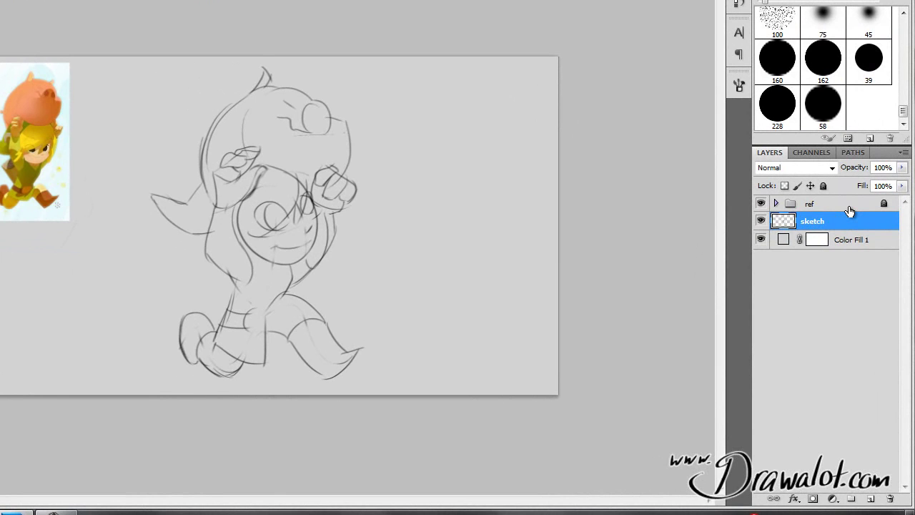
{"action": "left_click", "coordinate": [823, 186]}
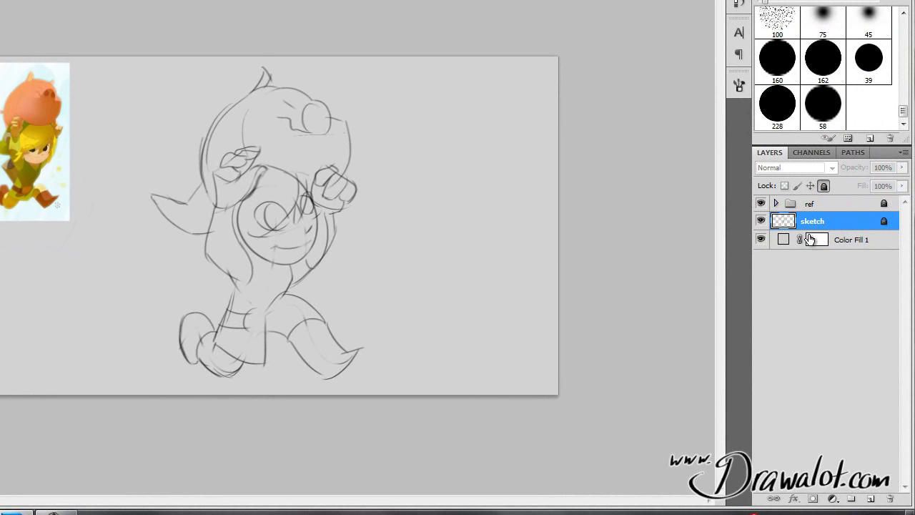
Create a new layer named "paint" and place it directly beneath the sketch layer.
{"action": "key", "text": "ctrl+shift+n"}
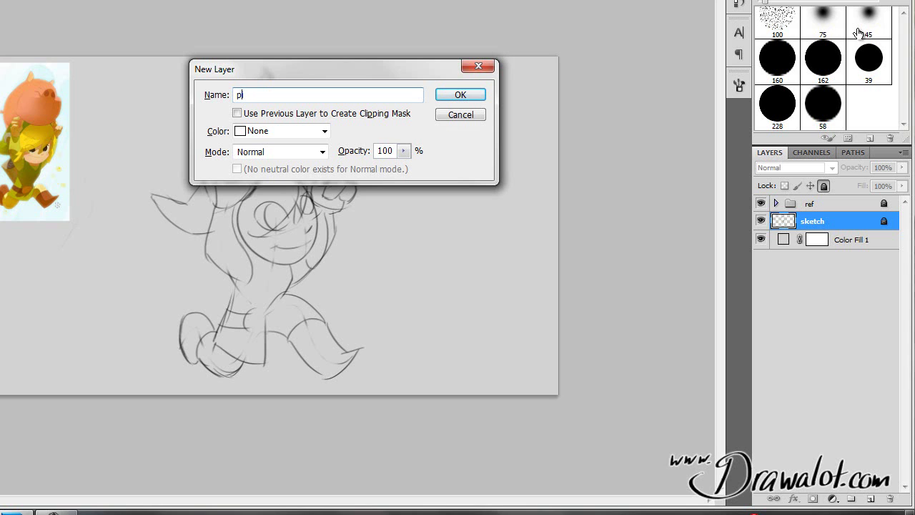
{"action": "key", "text": "Return"}
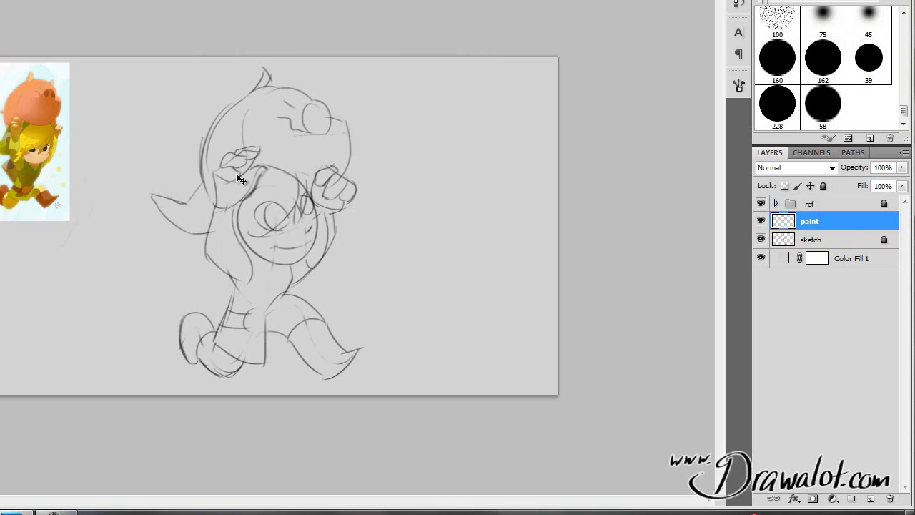
{"action": "left_click", "coordinate": [336, 222]}
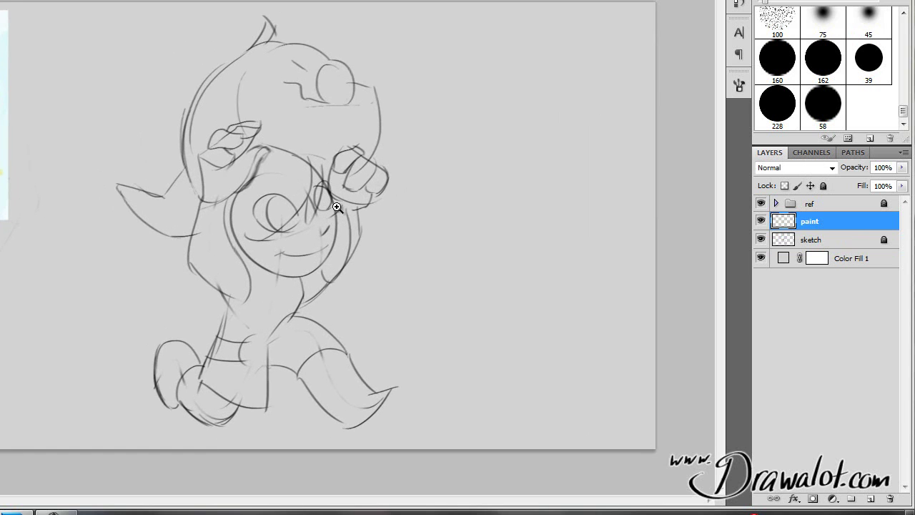
{"action": "left_click", "coordinate": [336, 206]}
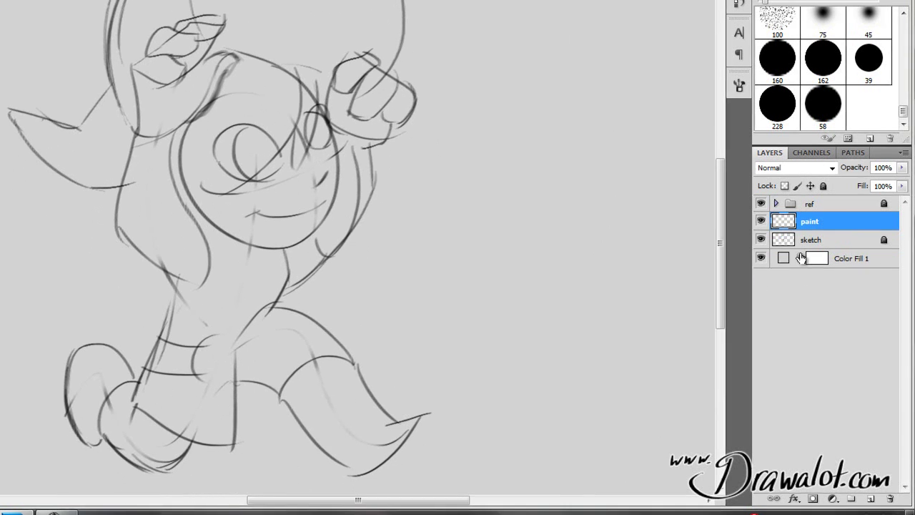
{"action": "left_click_drag", "start_coordinate": [785, 221], "coordinate": [783, 247]}
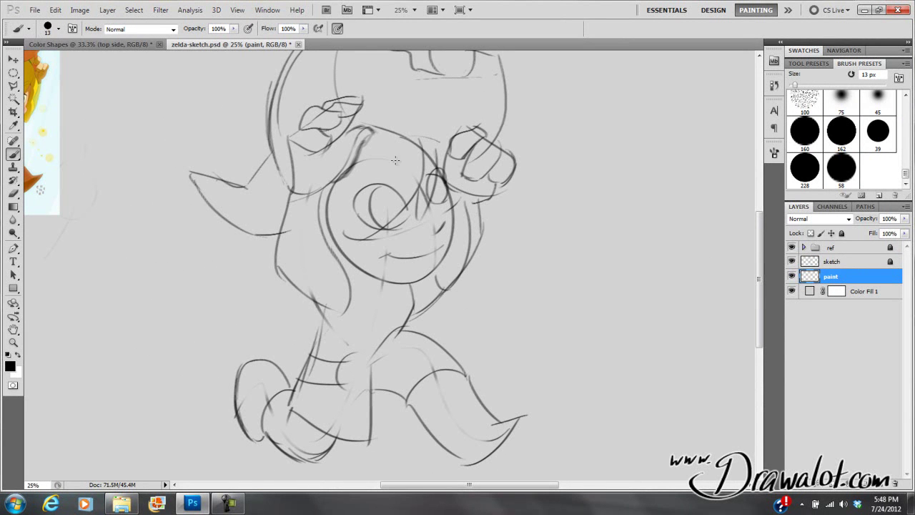
Choose a hard round brush tip with a size of 160 px.
{"action": "left_click", "coordinate": [803, 163]}
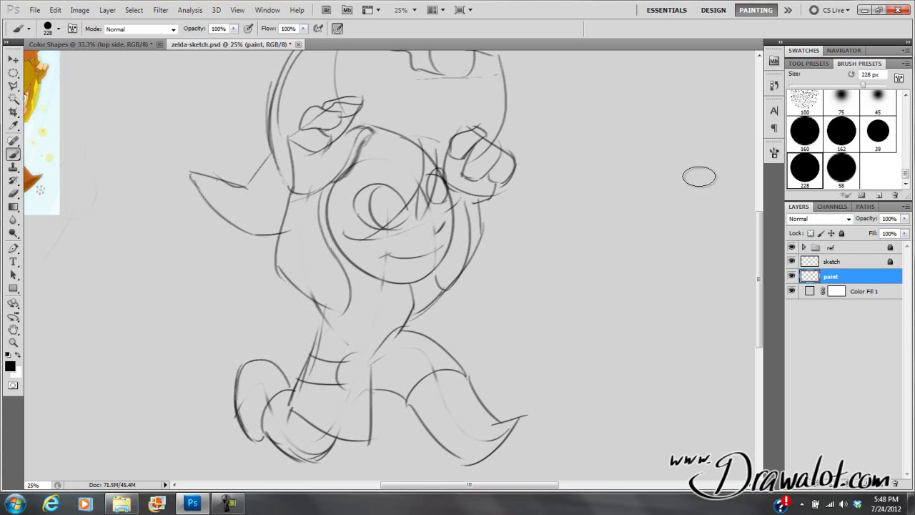
{"action": "left_click", "coordinate": [810, 140]}
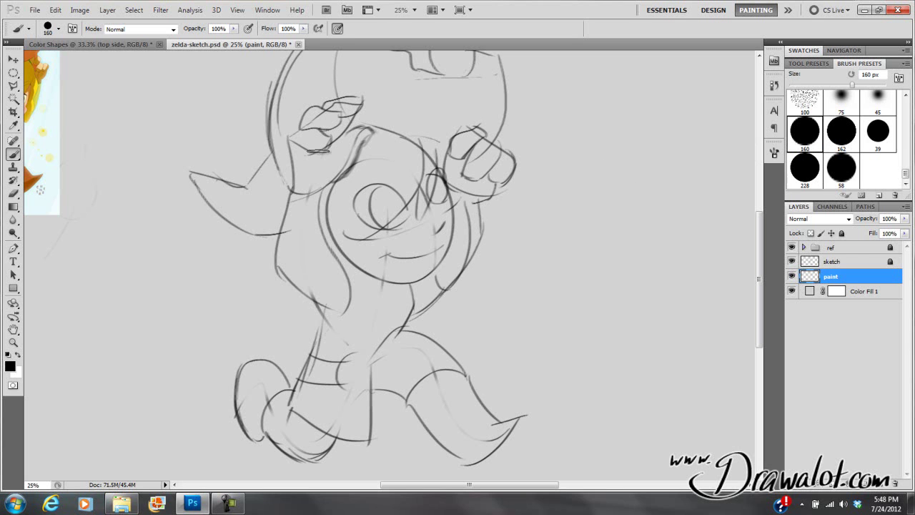
{"action": "left_click", "coordinate": [58, 29]}
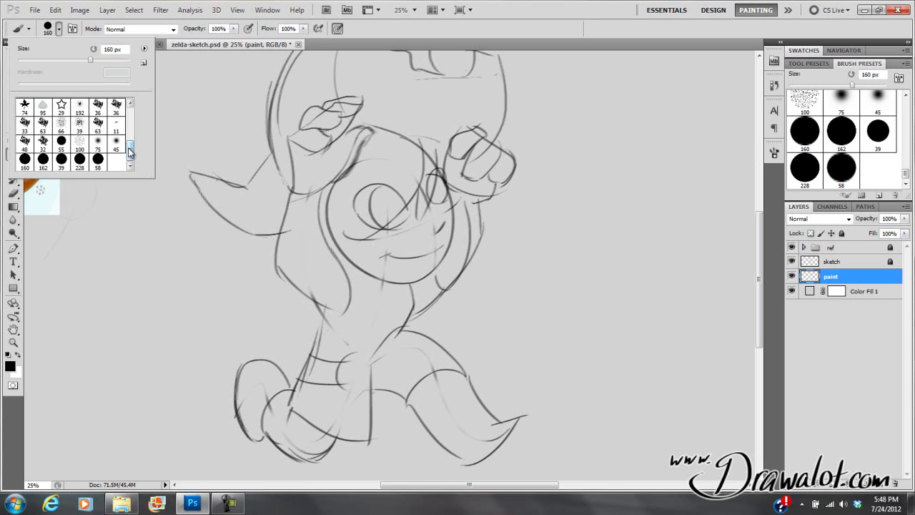
{"action": "left_click_drag", "start_coordinate": [130, 153], "coordinate": [130, 107]}
{"action": "left_click", "coordinate": [75, 118]}
Try the brush with a thick black zigzag stroke over the hat tip and arm, and undo it.
{"action": "left_click", "coordinate": [219, 144]}
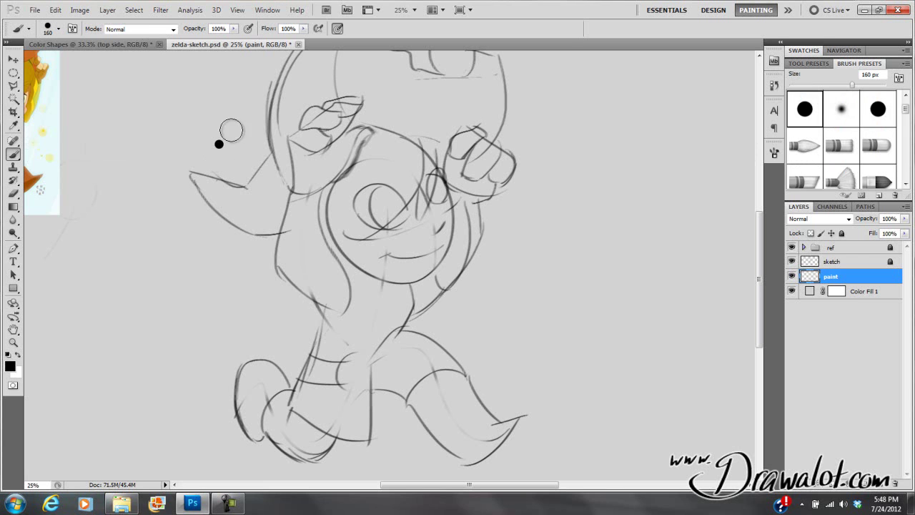
{"action": "mouse_move", "coordinate": [198, 135]}
{"action": "left_mouse_down"}
{"action": "mouse_move", "coordinate": [230, 202]}
{"action": "mouse_move", "coordinate": [320, 267]}
{"action": "left_mouse_up"}
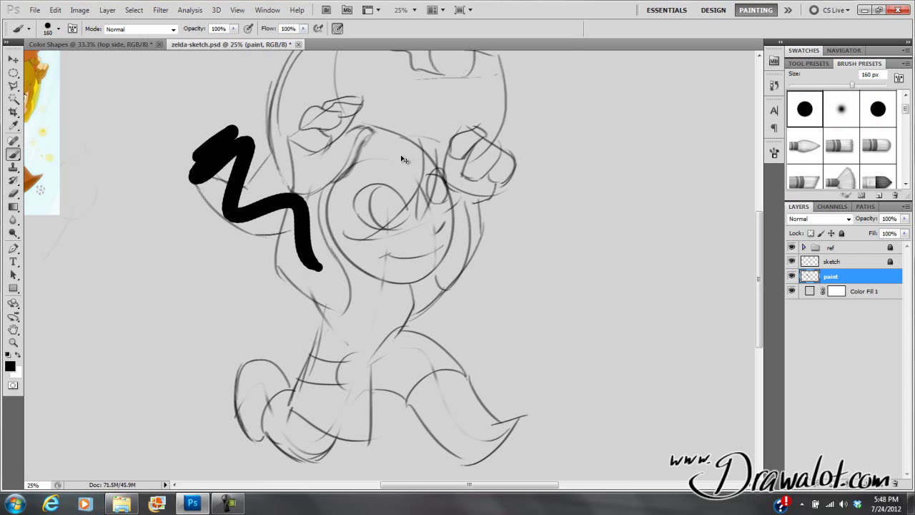
{"action": "key", "text": "ctrl+z"}
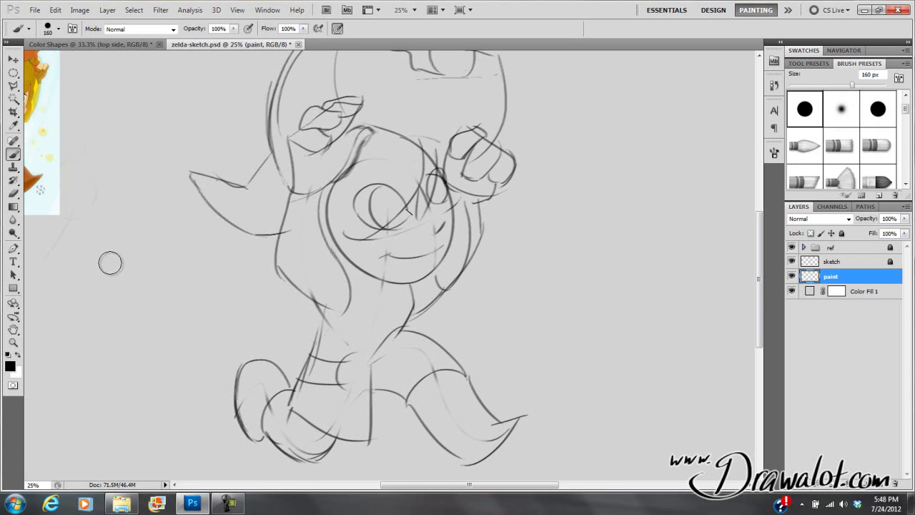
Sample the tunic green and the hair yellow from the reference picture and paint a round swatch of each beside it.
{"action": "left_click_drag", "start_coordinate": [151, 248], "coordinate": [281, 300]}
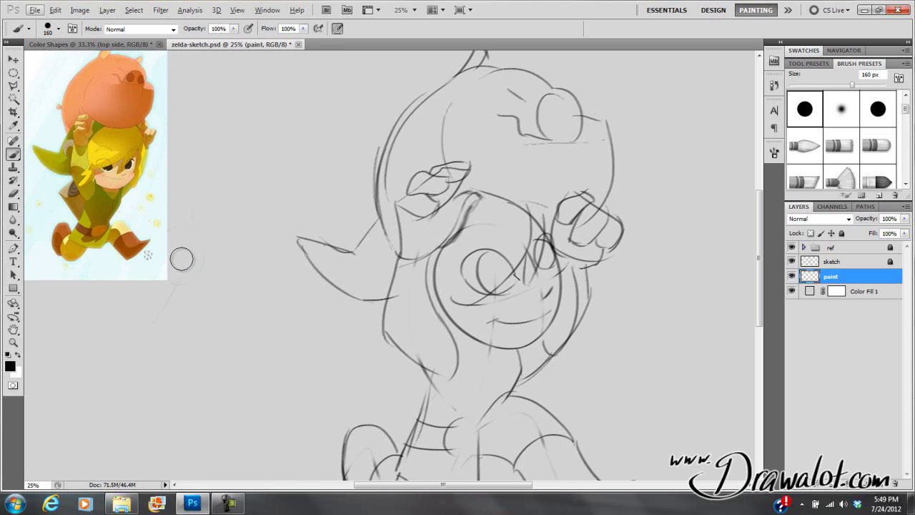
{"action": "left_click", "coordinate": [157, 32]}
{"action": "left_click", "coordinate": [158, 33]}
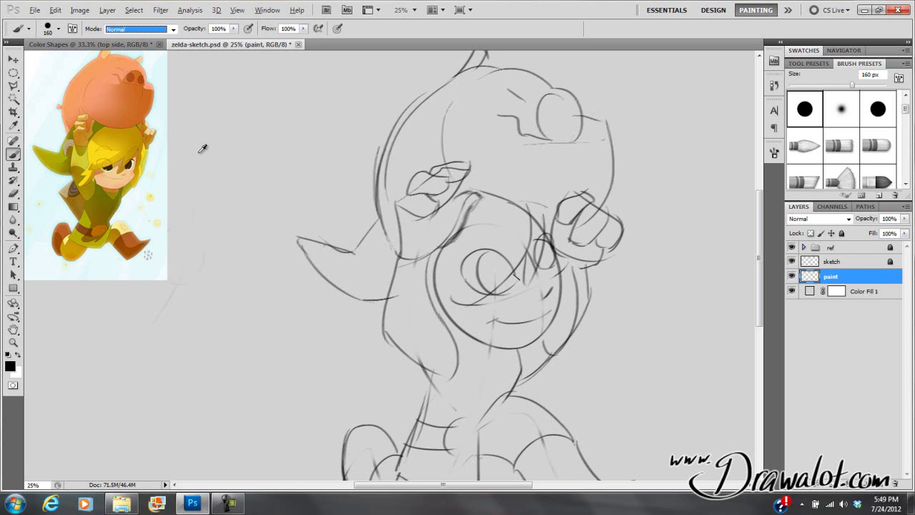
{"action": "left_click", "coordinate": [105, 200], "text": "alt"}
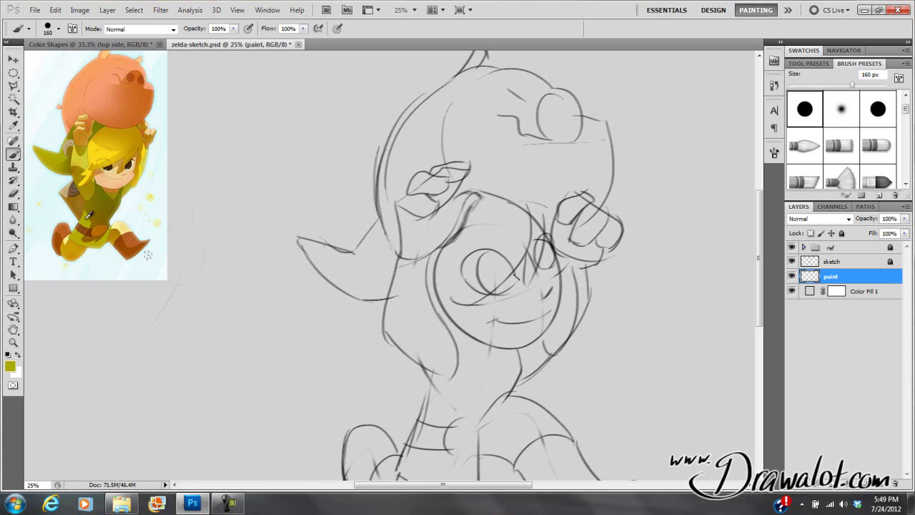
{"action": "mouse_move", "coordinate": [219, 107]}
{"action": "left_mouse_down"}
{"action": "mouse_move", "coordinate": [239, 114]}
{"action": "mouse_move", "coordinate": [227, 100]}
{"action": "left_mouse_up"}
{"action": "left_click", "coordinate": [99, 154], "text": "alt"}
{"action": "left_click_drag", "start_coordinate": [222, 143], "coordinate": [230, 144]}
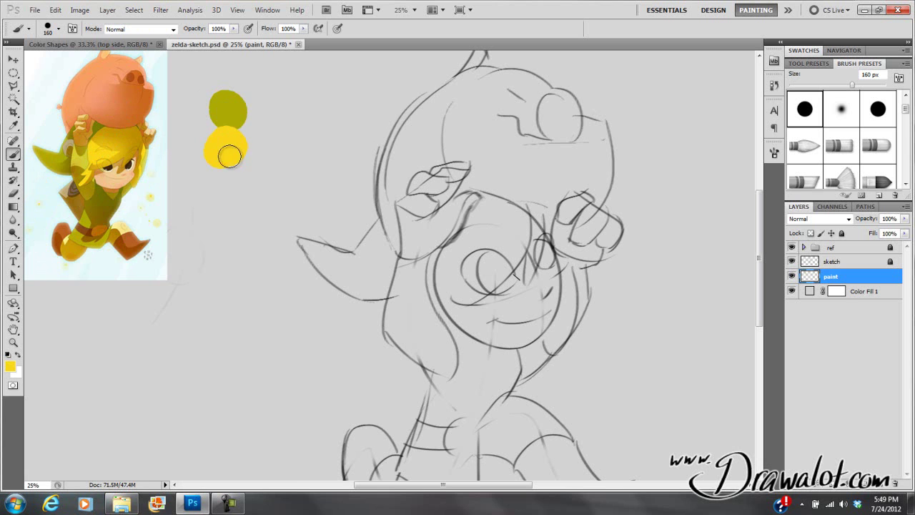
Extend the palette with light green, salmon, brown, cream and skin swatches, adding a column of darker shades alongside.
{"action": "left_click", "coordinate": [89, 157], "text": "alt"}
{"action": "left_click_drag", "start_coordinate": [224, 180], "coordinate": [236, 183]}
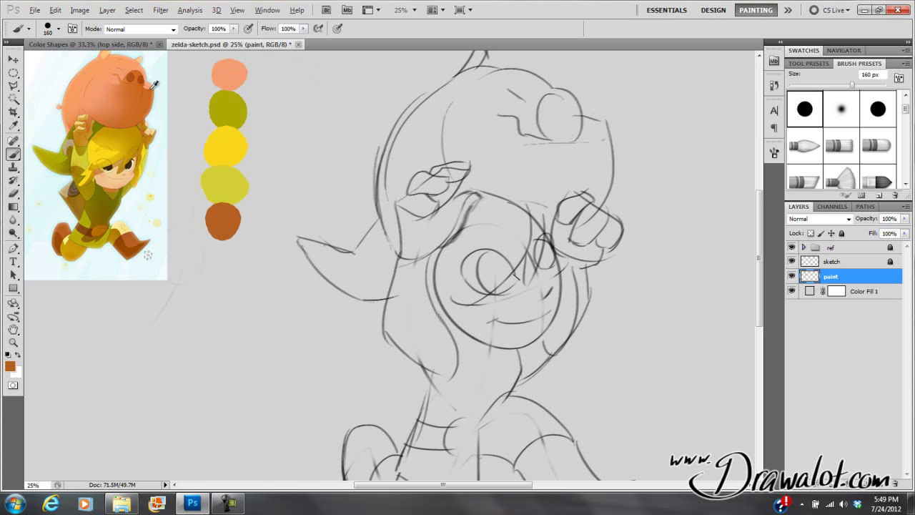
{"action": "left_click_drag", "start_coordinate": [264, 73], "coordinate": [259, 81]}
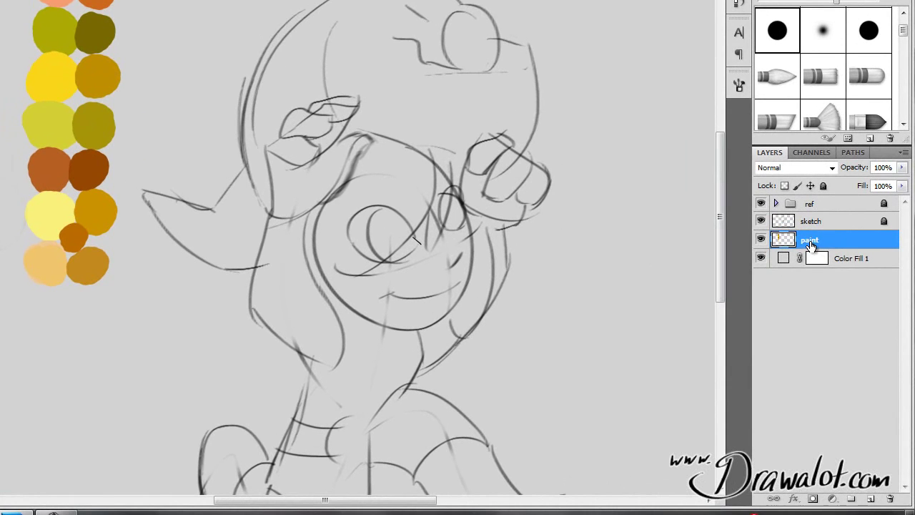
Rename the swatch layer as "color pallette" and lock it completely.
{"action": "double_click", "coordinate": [810, 244]}
{"action": "type", "text": "color pallette"}
{"action": "key", "text": "Return"}
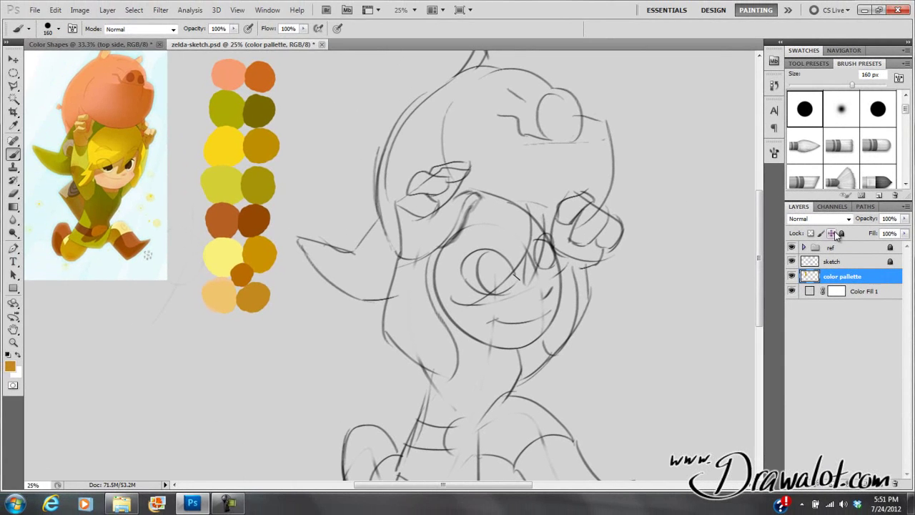
{"action": "left_click", "coordinate": [823, 186]}
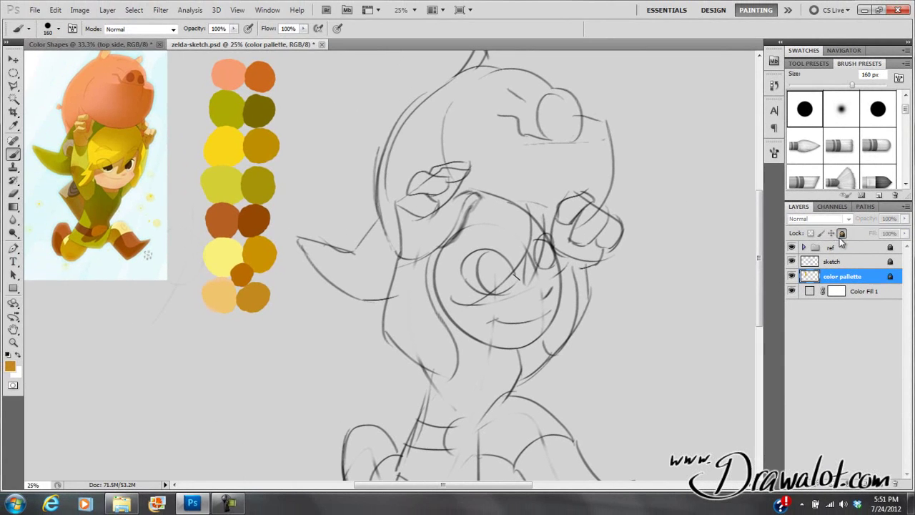
Create another layer named "paint" and move it beneath the color pallette layer.
{"action": "key", "text": "ctrl+shift+n"}
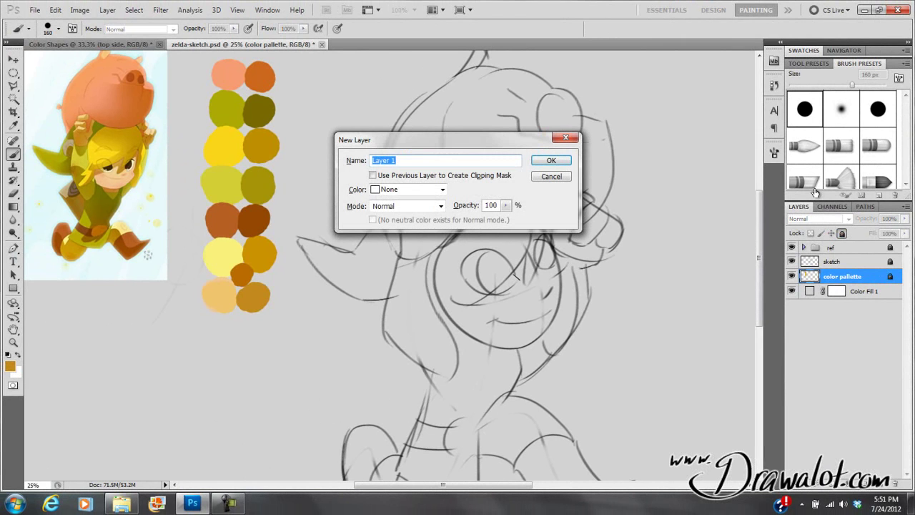
{"action": "key", "text": "Return"}
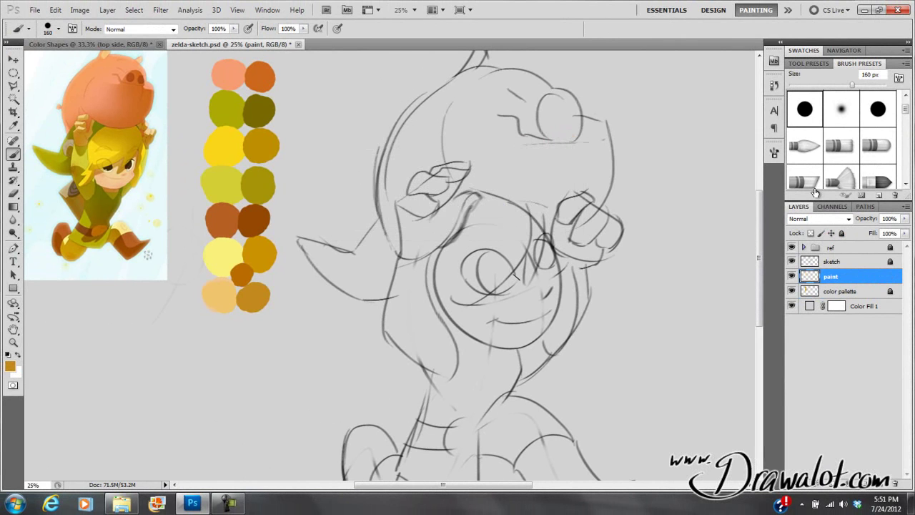
{"action": "left_click_drag", "start_coordinate": [813, 290], "coordinate": [815, 298]}
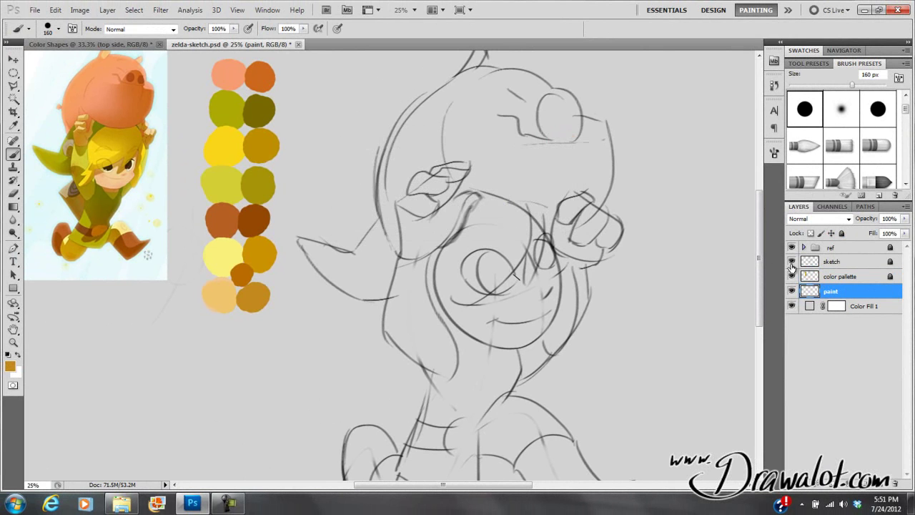
Sample the bright yellow swatch and fill the character's fringe with it on the paint layer.
{"action": "mouse_move", "coordinate": [527, 231]}
{"action": "left_mouse_down"}
{"action": "mouse_move", "coordinate": [492, 167]}
{"action": "mouse_move", "coordinate": [490, 187]}
{"action": "left_mouse_up"}
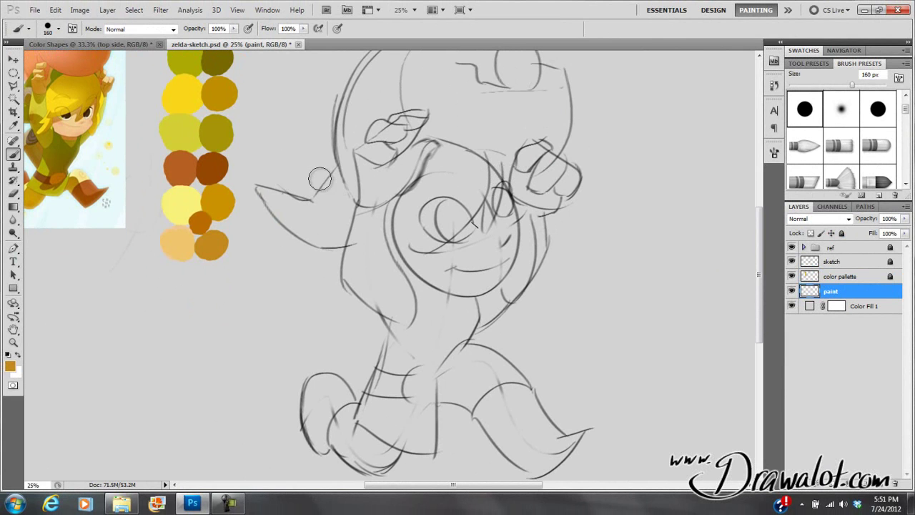
{"action": "key", "text": "super"}
{"action": "left_click", "coordinate": [813, 296]}
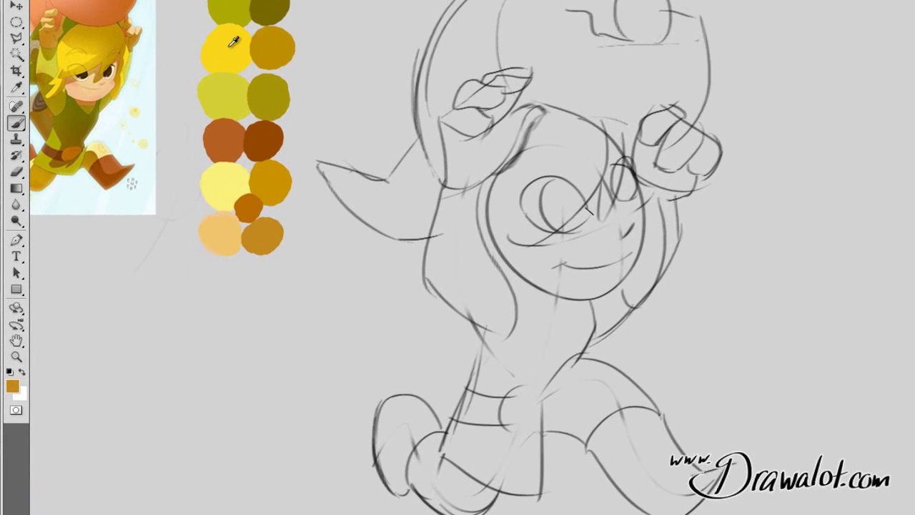
{"action": "left_click", "coordinate": [182, 92], "text": "alt"}
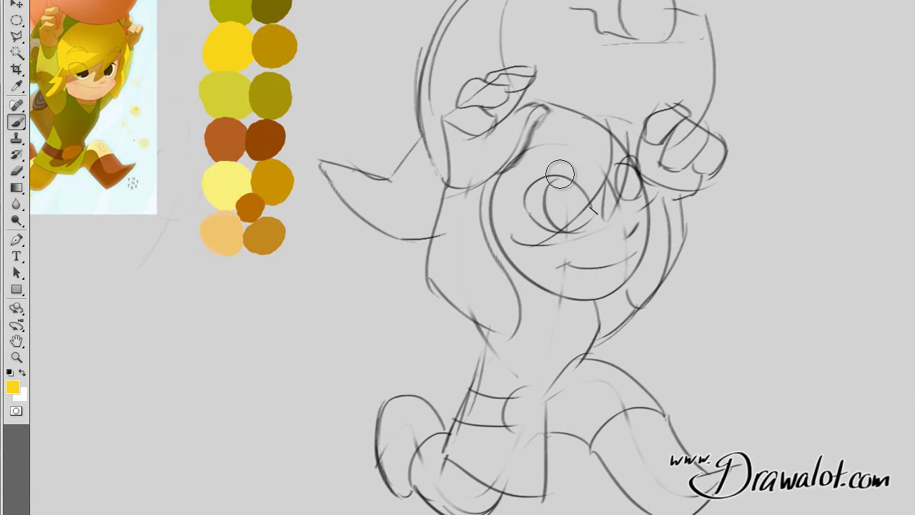
{"action": "mouse_move", "coordinate": [528, 207]}
{"action": "left_mouse_down"}
{"action": "mouse_move", "coordinate": [573, 160]}
{"action": "mouse_move", "coordinate": [552, 226]}
{"action": "mouse_move", "coordinate": [573, 140]}
{"action": "mouse_move", "coordinate": [558, 138]}
{"action": "mouse_move", "coordinate": [500, 200]}
{"action": "mouse_move", "coordinate": [504, 215]}
{"action": "mouse_move", "coordinate": [495, 212]}
{"action": "mouse_move", "coordinate": [513, 242]}
{"action": "mouse_move", "coordinate": [595, 153]}
{"action": "mouse_move", "coordinate": [582, 171]}
{"action": "mouse_move", "coordinate": [571, 123]}
{"action": "mouse_move", "coordinate": [540, 143]}
{"action": "mouse_move", "coordinate": [570, 128]}
{"action": "mouse_move", "coordinate": [607, 153]}
{"action": "left_mouse_up"}
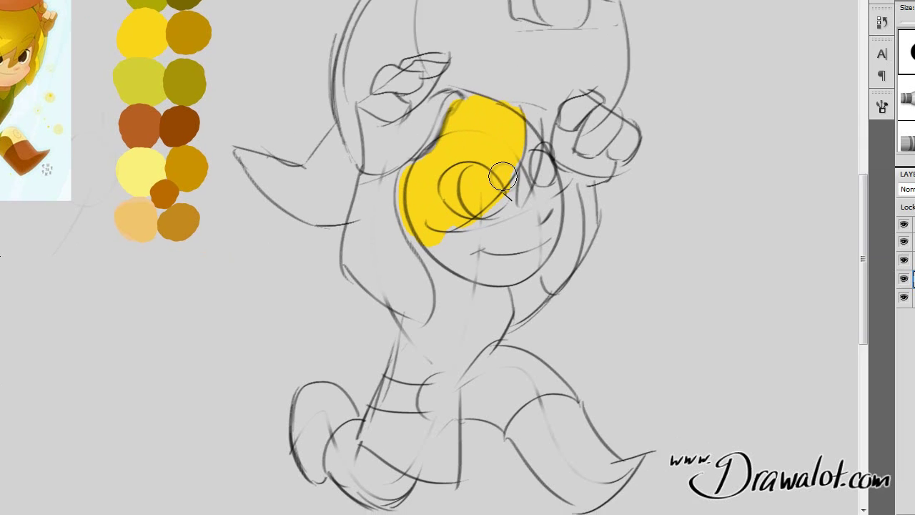
Paint the sleeves light green and mustard, the tunic torso dark olive with a mustard collar, and the lower tunic green.
{"action": "mouse_move", "coordinate": [247, 239]}
{"action": "left_mouse_down"}
{"action": "mouse_move", "coordinate": [269, 243]}
{"action": "mouse_move", "coordinate": [218, 249]}
{"action": "mouse_move", "coordinate": [272, 290]}
{"action": "mouse_move", "coordinate": [265, 286]}
{"action": "mouse_move", "coordinate": [286, 286]}
{"action": "mouse_move", "coordinate": [283, 240]}
{"action": "left_mouse_up"}
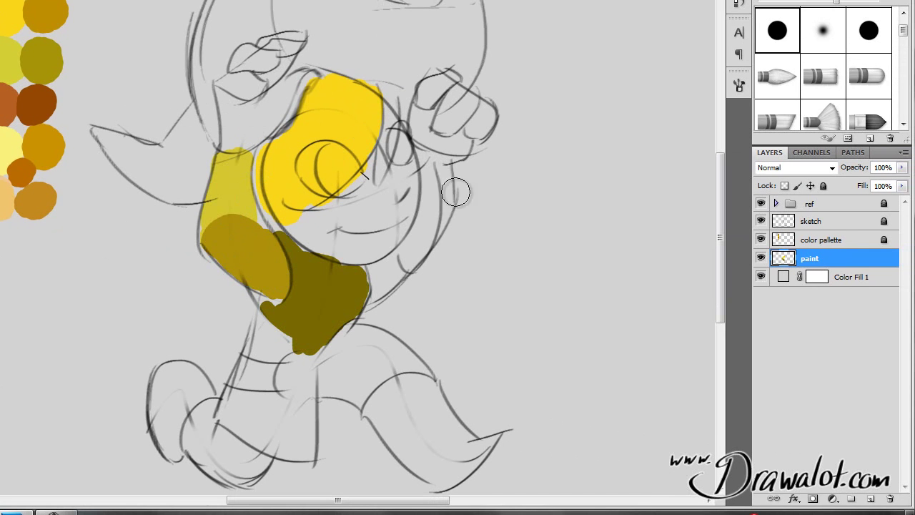
{"action": "mouse_move", "coordinate": [333, 254]}
{"action": "left_mouse_down"}
{"action": "mouse_move", "coordinate": [327, 270]}
{"action": "mouse_move", "coordinate": [328, 262]}
{"action": "left_mouse_up"}
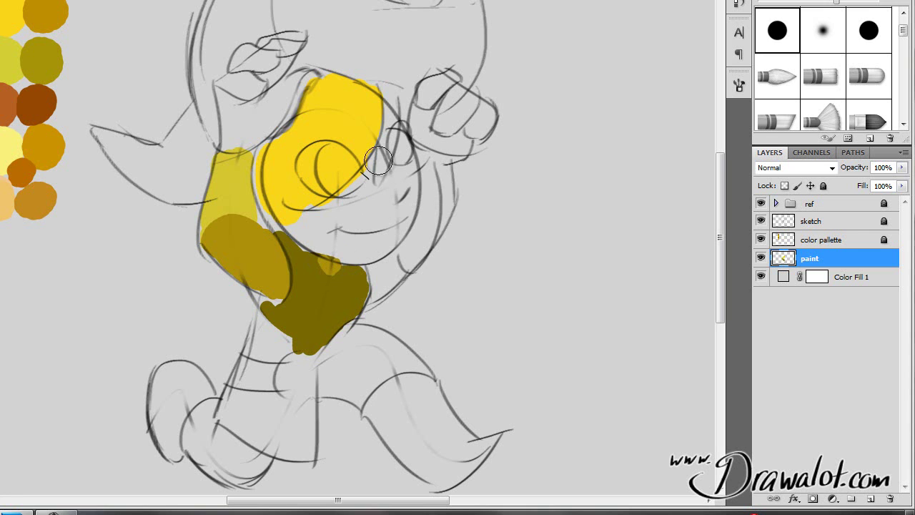
{"action": "mouse_move", "coordinate": [392, 275]}
{"action": "left_mouse_down"}
{"action": "mouse_move", "coordinate": [380, 269]}
{"action": "mouse_move", "coordinate": [371, 271]}
{"action": "mouse_move", "coordinate": [379, 286]}
{"action": "mouse_move", "coordinate": [370, 297]}
{"action": "mouse_move", "coordinate": [397, 274]}
{"action": "left_mouse_up"}
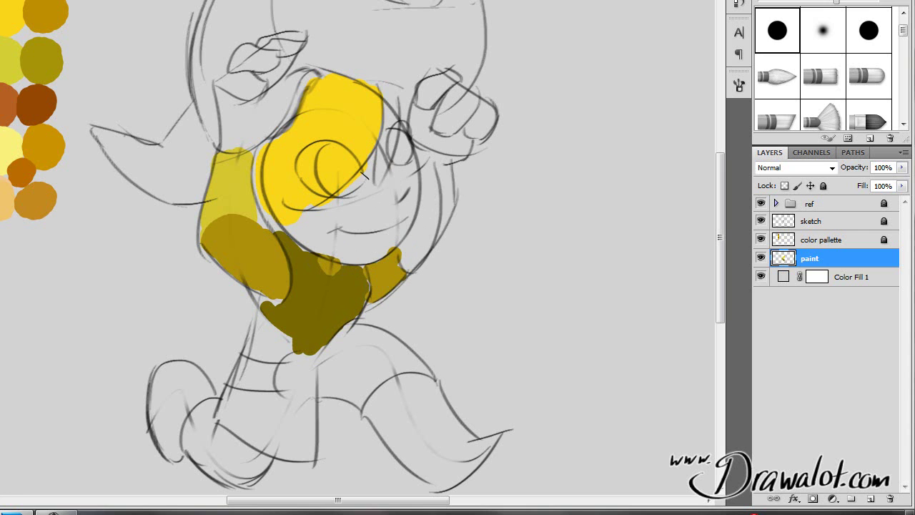
{"action": "mouse_move", "coordinate": [292, 338]}
{"action": "left_mouse_down"}
{"action": "mouse_move", "coordinate": [259, 325]}
{"action": "mouse_move", "coordinate": [288, 350]}
{"action": "mouse_move", "coordinate": [259, 352]}
{"action": "mouse_move", "coordinate": [263, 327]}
{"action": "mouse_move", "coordinate": [284, 338]}
{"action": "left_mouse_up"}
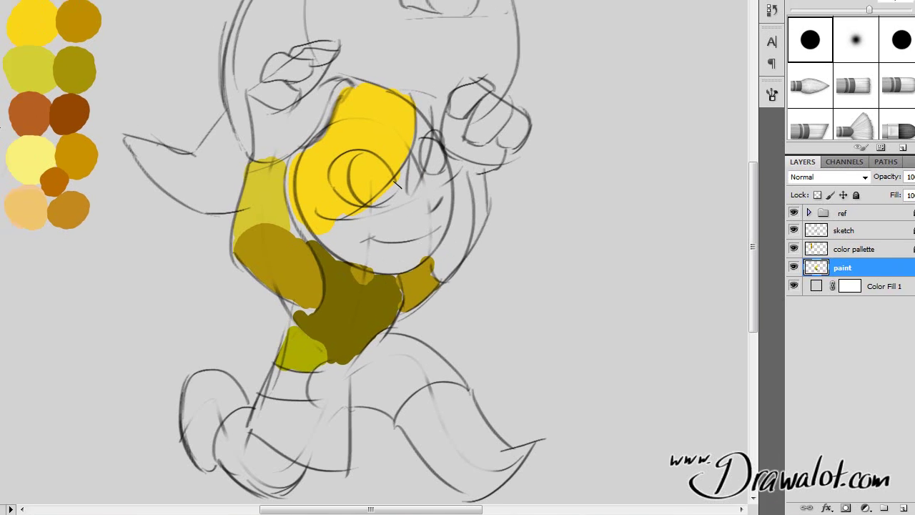
Block in the forward leg with pale yellow on the upper edge, golden brown beneath it and reddish brown on the boot.
{"action": "left_click", "coordinate": [0, 134], "text": "alt"}
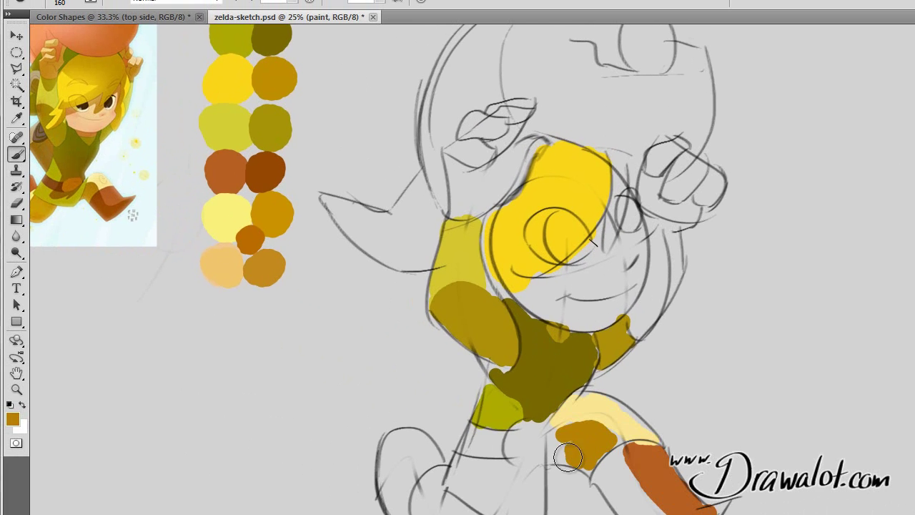
{"action": "left_click_drag", "start_coordinate": [377, 401], "coordinate": [358, 390]}
{"action": "left_click_drag", "start_coordinate": [553, 447], "coordinate": [557, 455]}
{"action": "left_click_drag", "start_coordinate": [555, 458], "coordinate": [594, 461]}
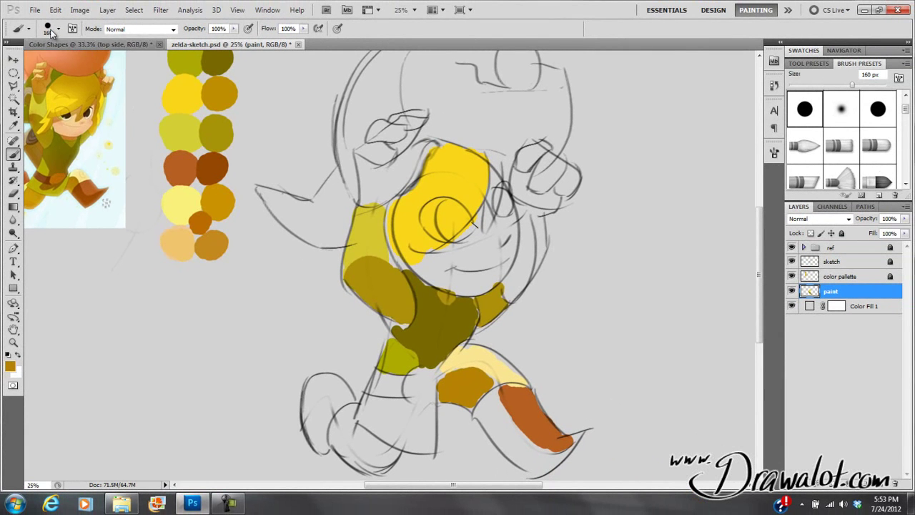
Check the brush's size and hardness options and the document's pixel dimensions and resolution.
{"action": "left_click", "coordinate": [57, 29]}
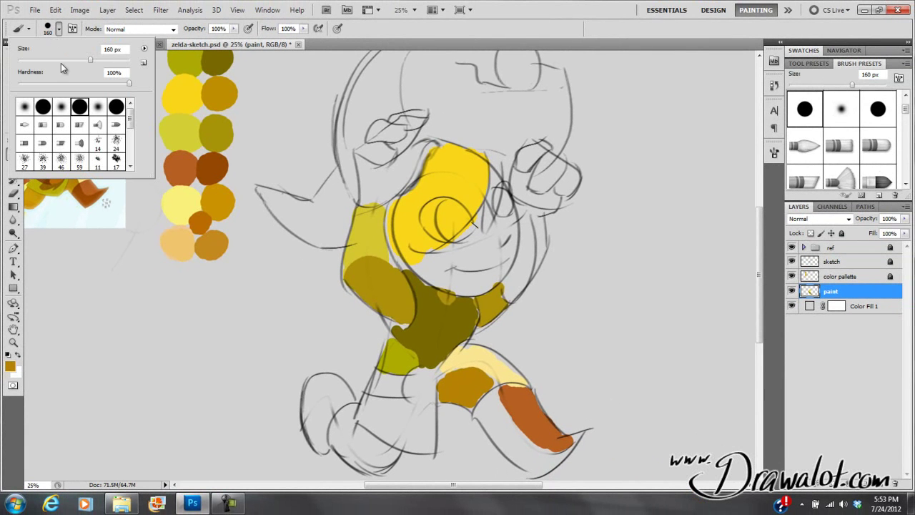
{"action": "left_click", "coordinate": [475, 387]}
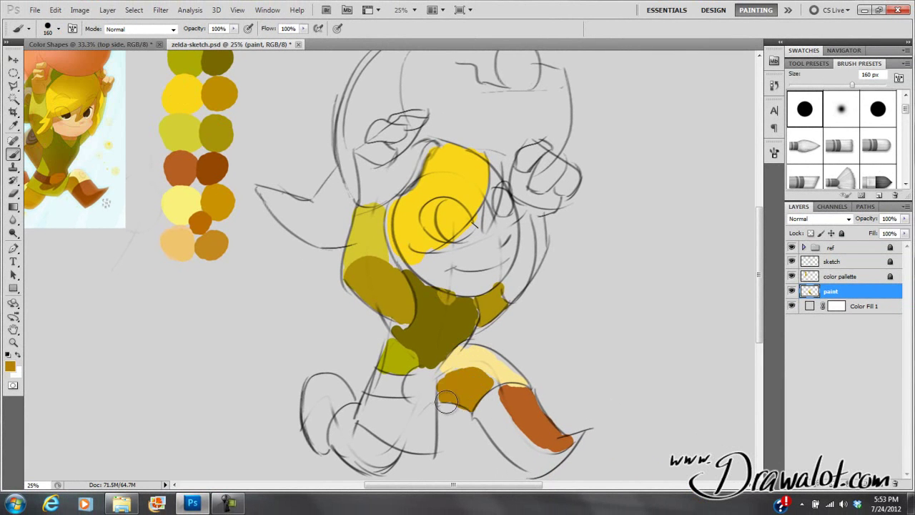
{"action": "left_click", "coordinate": [79, 10]}
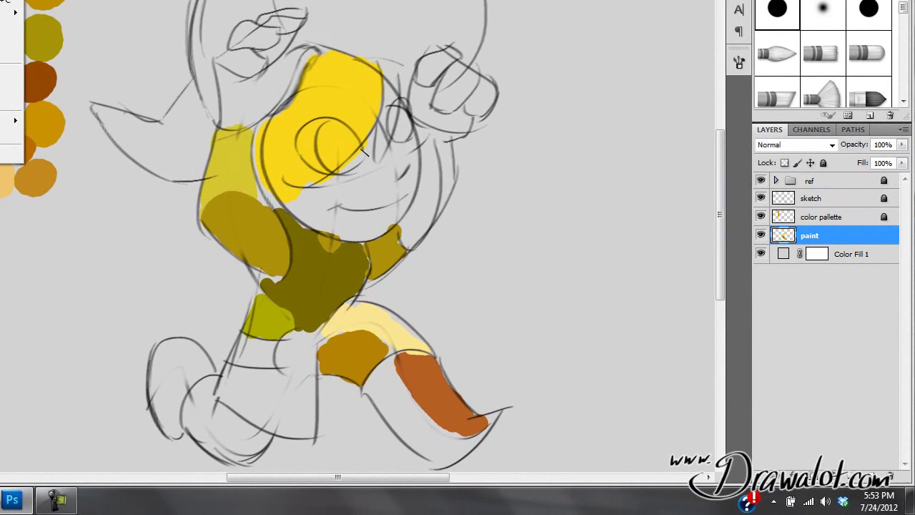
{"action": "left_click", "coordinate": [13, 79]}
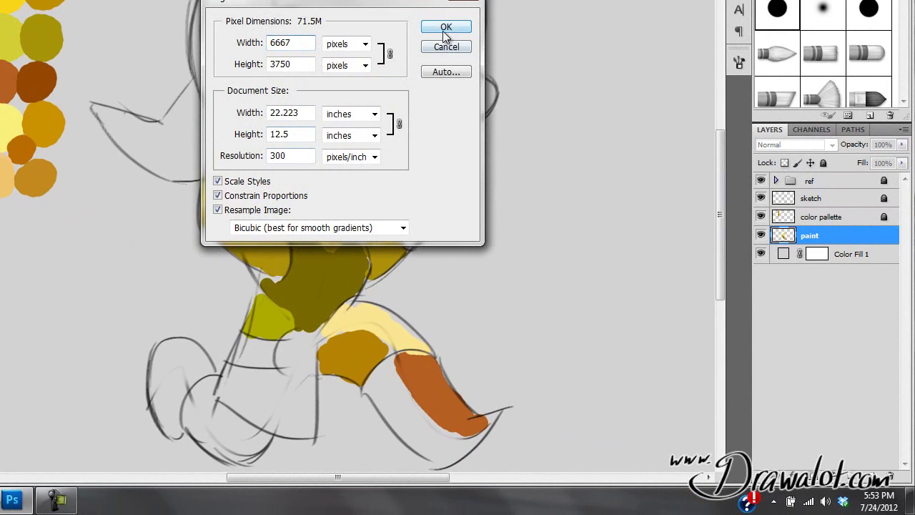
{"action": "left_click", "coordinate": [446, 30]}
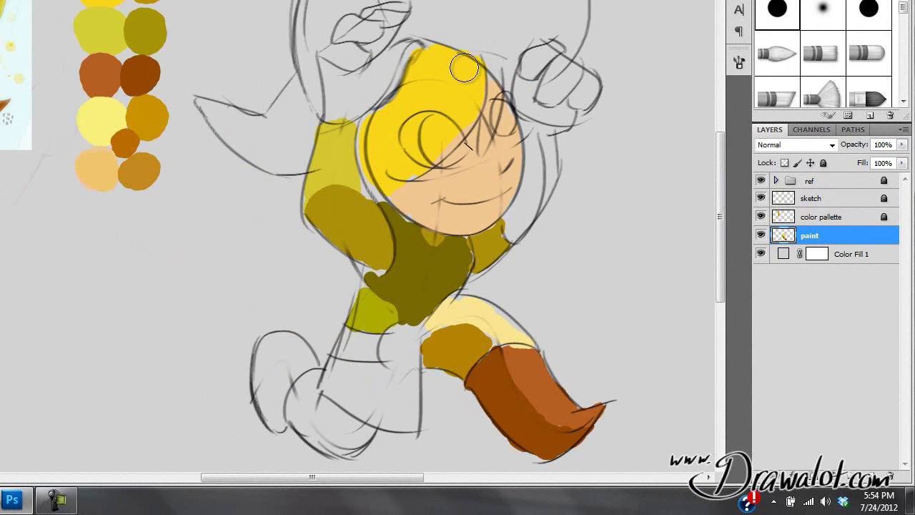
Sample the face's peach as the foreground color and set the background color to the hair's bright yellow.
{"action": "mouse_move", "coordinate": [472, 100]}
{"action": "left_mouse_down"}
{"action": "mouse_move", "coordinate": [435, 158]}
{"action": "mouse_move", "coordinate": [412, 168]}
{"action": "mouse_move", "coordinate": [465, 99]}
{"action": "mouse_move", "coordinate": [483, 137]}
{"action": "left_mouse_up"}
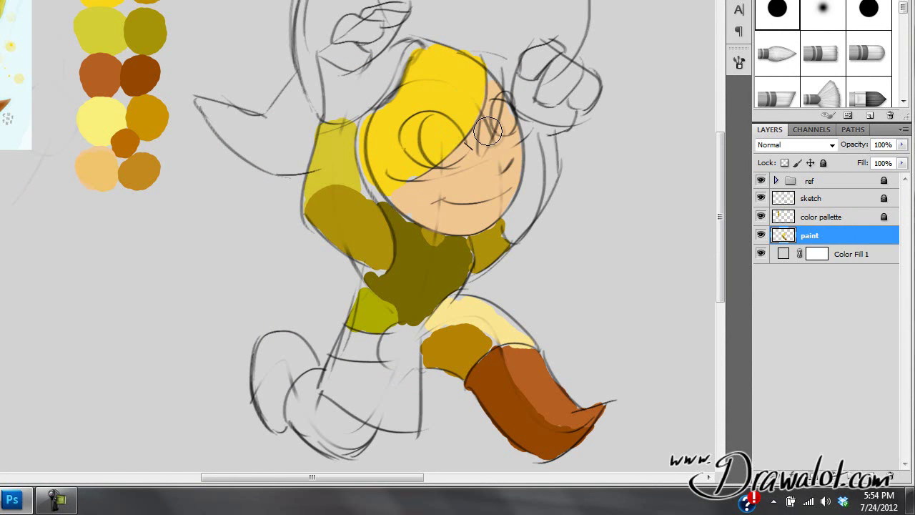
{"action": "left_click", "coordinate": [499, 163], "text": "alt"}
{"action": "left_click", "coordinate": [0, 340]}
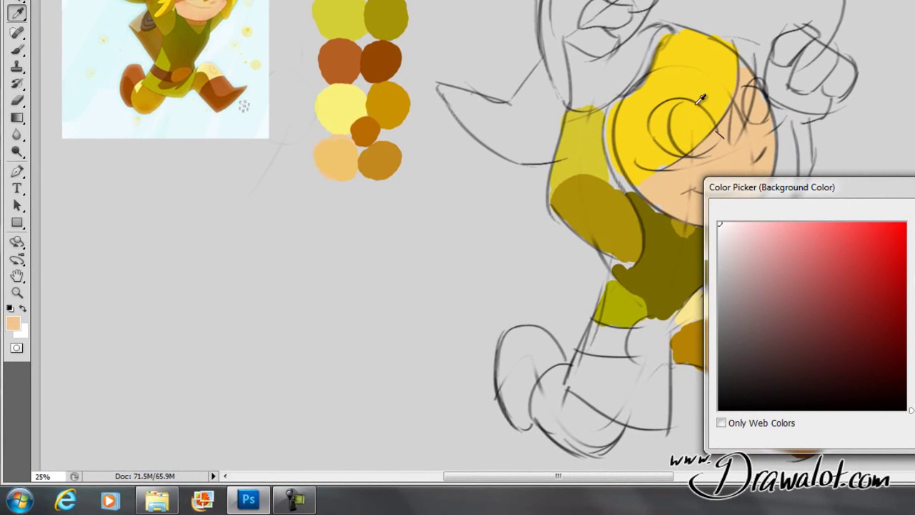
{"action": "left_click", "coordinate": [712, 91]}
{"action": "key", "text": "Return"}
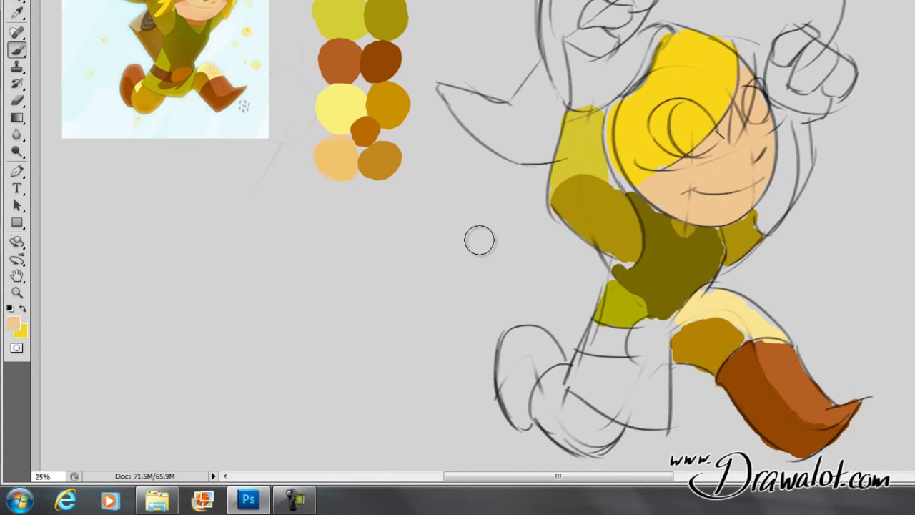
Swap the yellow into the foreground, set the background color to black, and swap again to make black the painting color.
{"action": "key", "text": "x"}
{"action": "key", "text": "x"}
{"action": "left_click", "coordinate": [21, 331]}
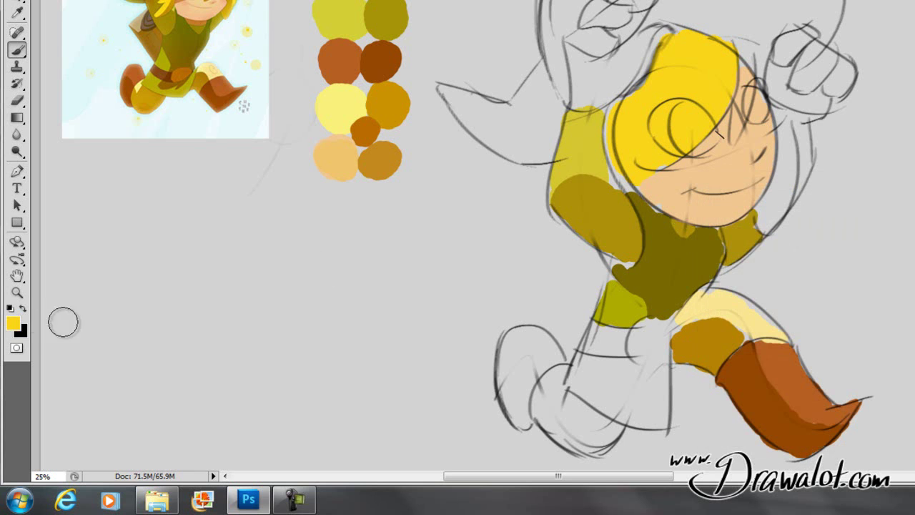
{"action": "key", "text": "x"}
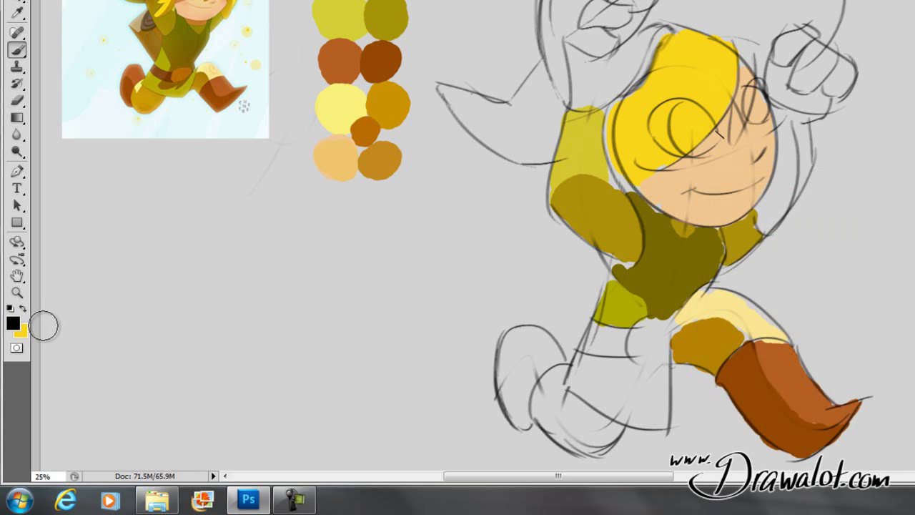
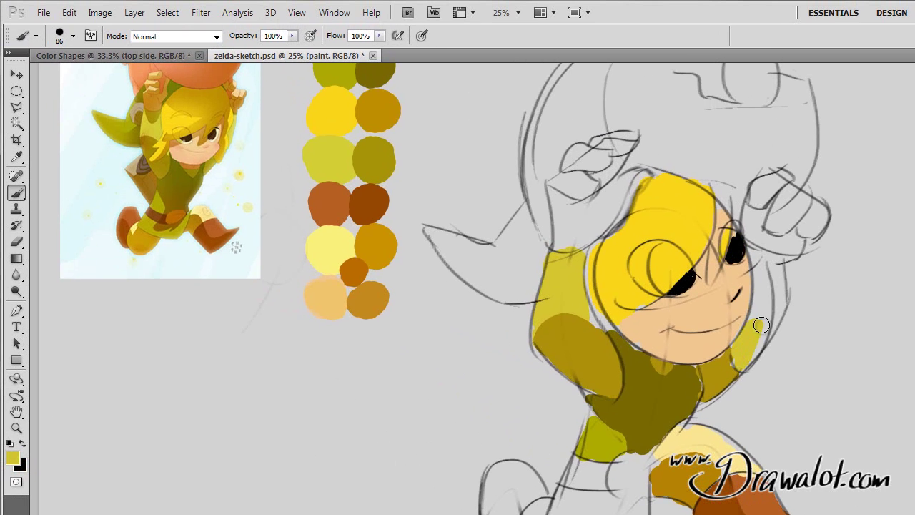
Paint the upper sleeve of the far arm light yellow-green, and sample the tunic's dark olive and the face's peach.
{"action": "left_click_drag", "start_coordinate": [535, 215], "coordinate": [524, 248]}
{"action": "mouse_move", "coordinate": [753, 352]}
{"action": "left_mouse_down"}
{"action": "mouse_move", "coordinate": [766, 318]}
{"action": "mouse_move", "coordinate": [756, 312]}
{"action": "mouse_move", "coordinate": [764, 275]}
{"action": "mouse_move", "coordinate": [762, 334]}
{"action": "mouse_move", "coordinate": [765, 318]}
{"action": "mouse_move", "coordinate": [744, 351]}
{"action": "left_mouse_up"}
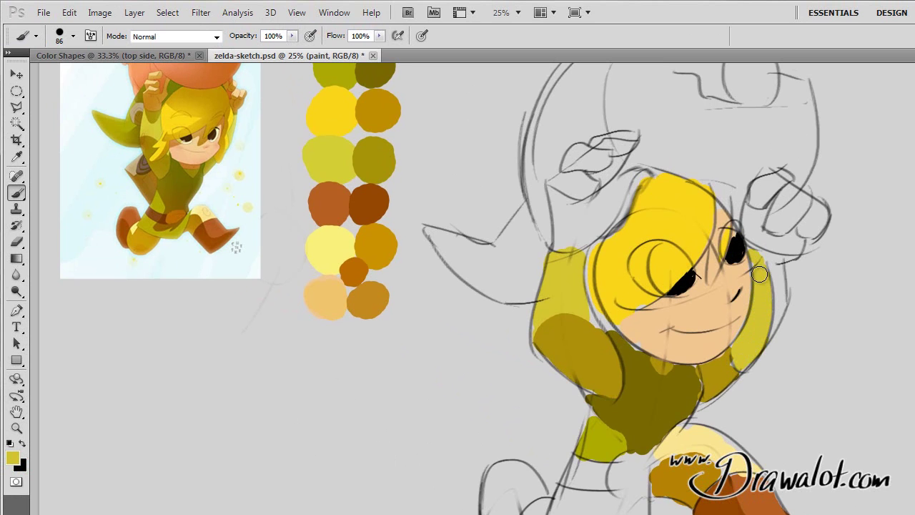
{"action": "left_click", "coordinate": [640, 363], "text": "alt"}
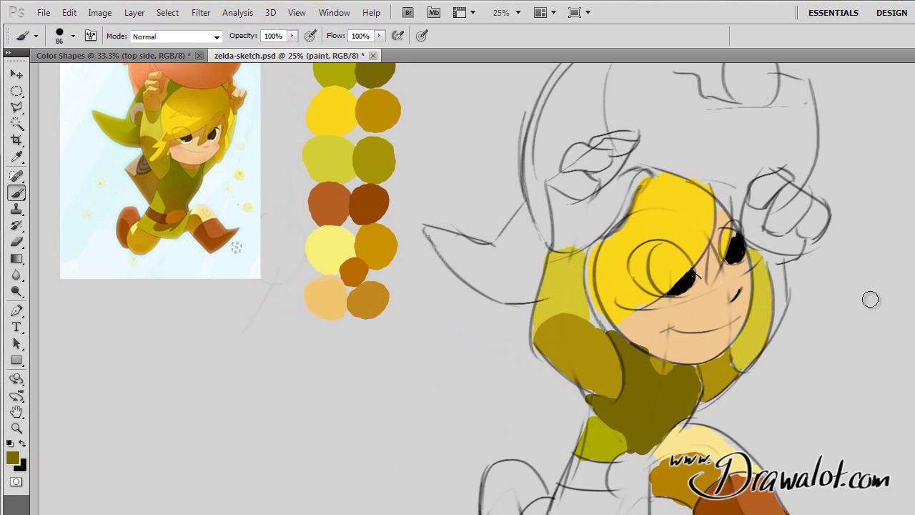
{"action": "left_click", "coordinate": [654, 325], "text": "alt"}
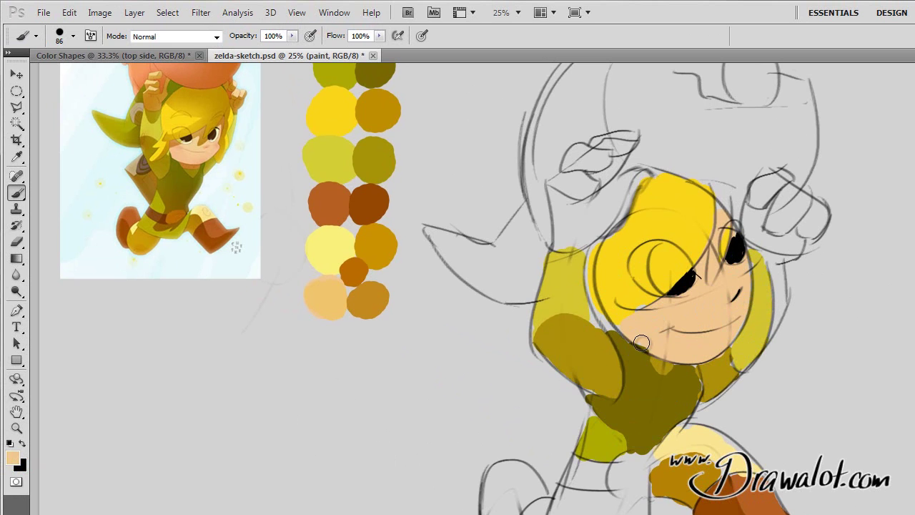
Try Magic Wand selections on the flat color areas in turn, including the sleeves, face, hair and dark olive torso.
{"action": "left_click", "coordinate": [17, 126]}
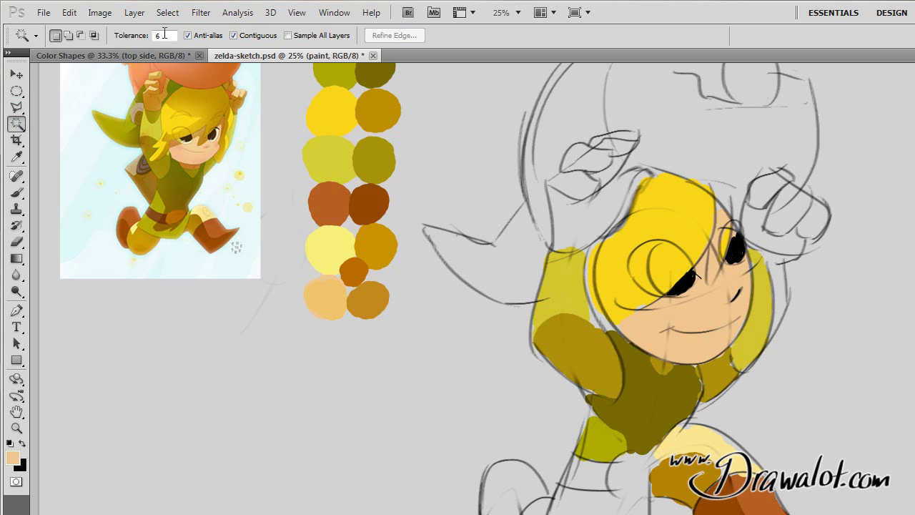
{"action": "left_click", "coordinate": [574, 349]}
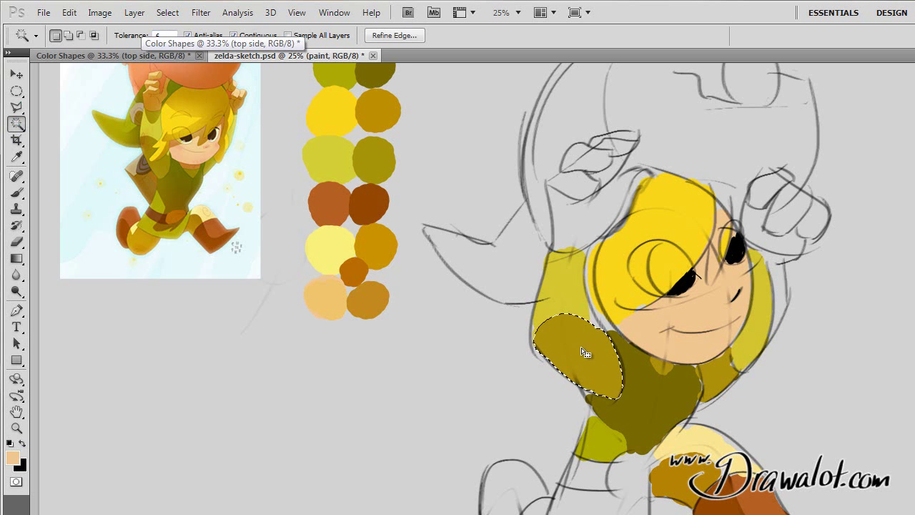
{"action": "left_click", "coordinate": [718, 378]}
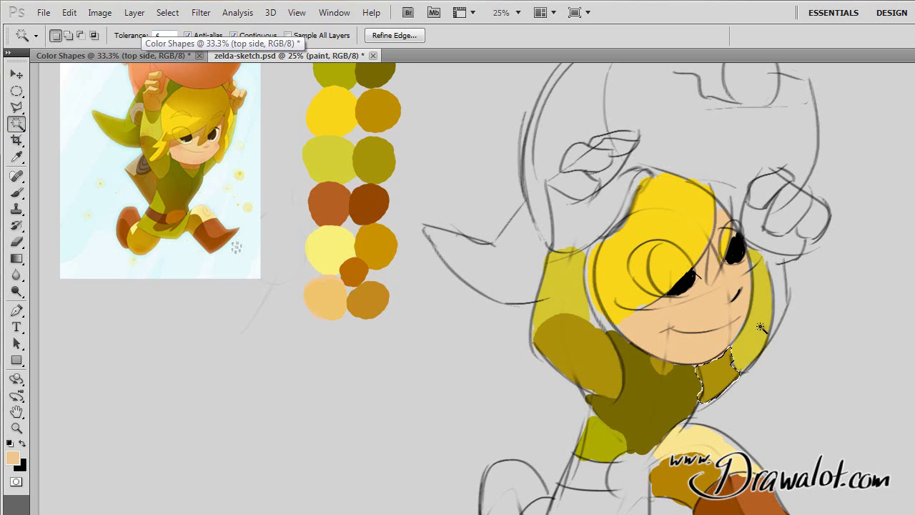
{"action": "left_click", "coordinate": [692, 320]}
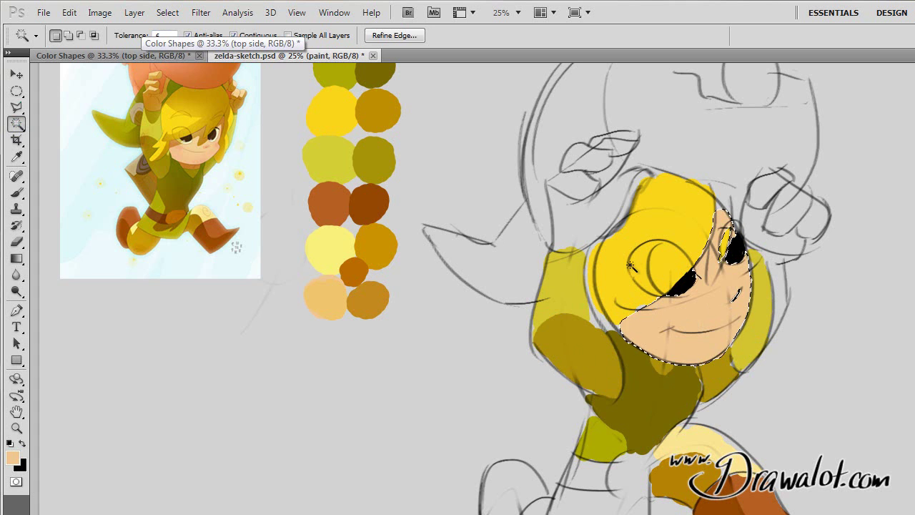
{"action": "left_click", "coordinate": [665, 235]}
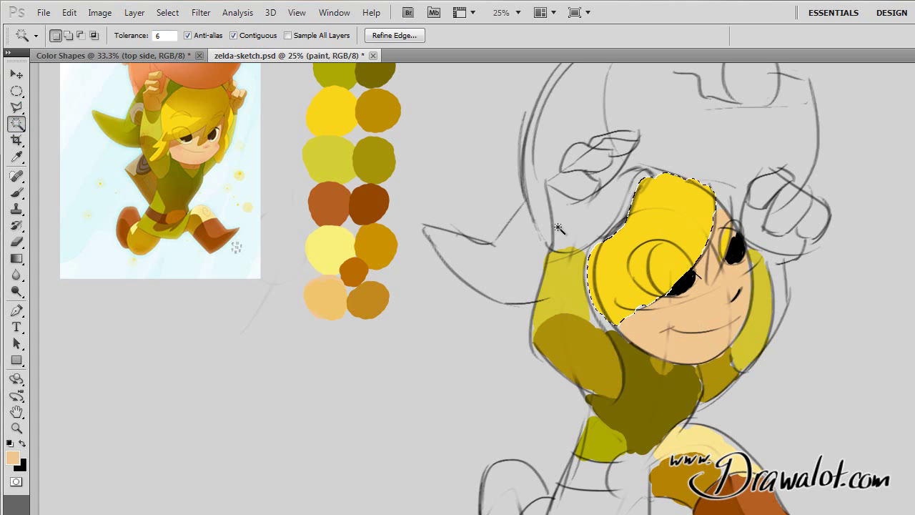
{"action": "left_click", "coordinate": [570, 293]}
{"action": "left_click", "coordinate": [569, 350]}
{"action": "left_click", "coordinate": [648, 411]}
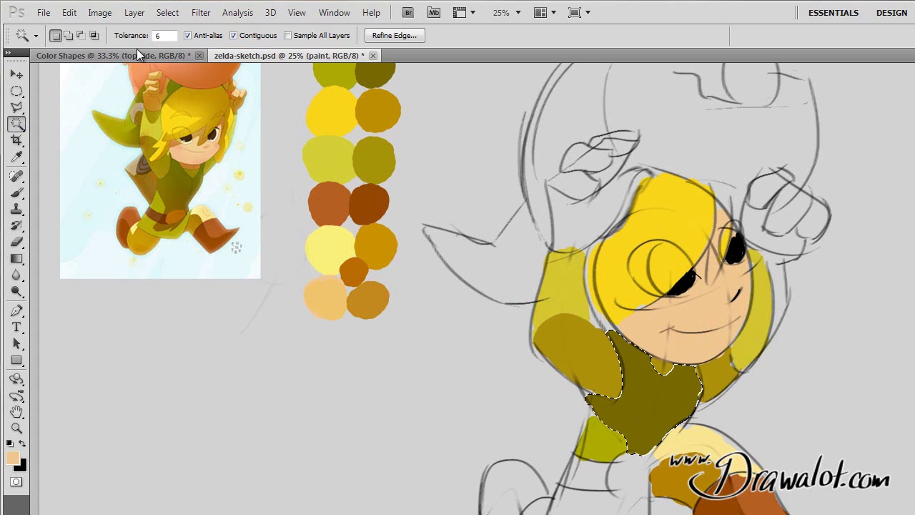
Set the Magic Wand tolerance to 0 and select the near sleeve's mustard patch while viewing its edge close up.
{"action": "left_click", "coordinate": [165, 37]}
{"action": "type", "text": "0"}
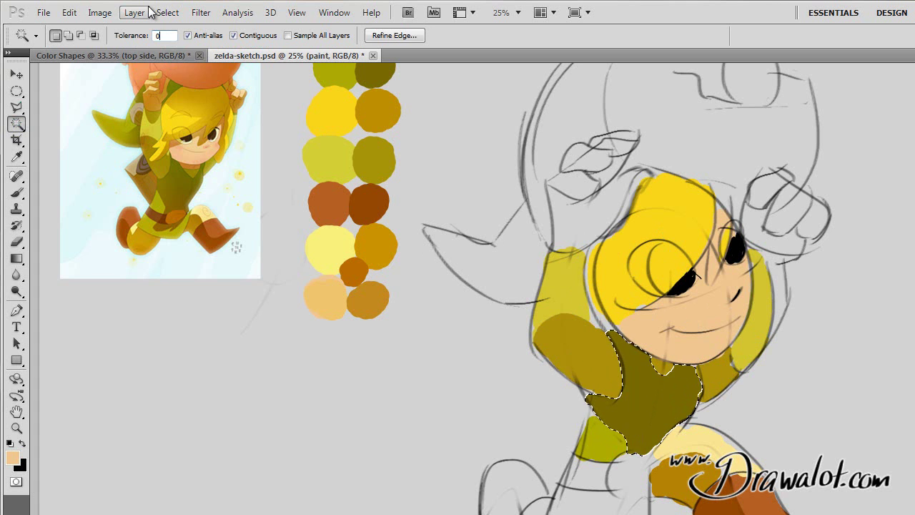
{"action": "key", "text": "ctrl+space"}
{"action": "left_click_drag", "start_coordinate": [517, 321], "coordinate": [625, 326]}
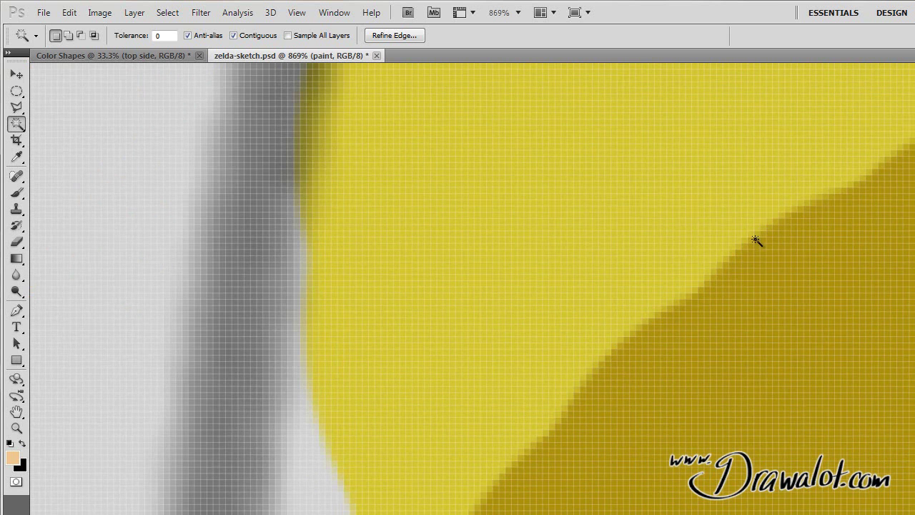
{"action": "left_click", "coordinate": [778, 336]}
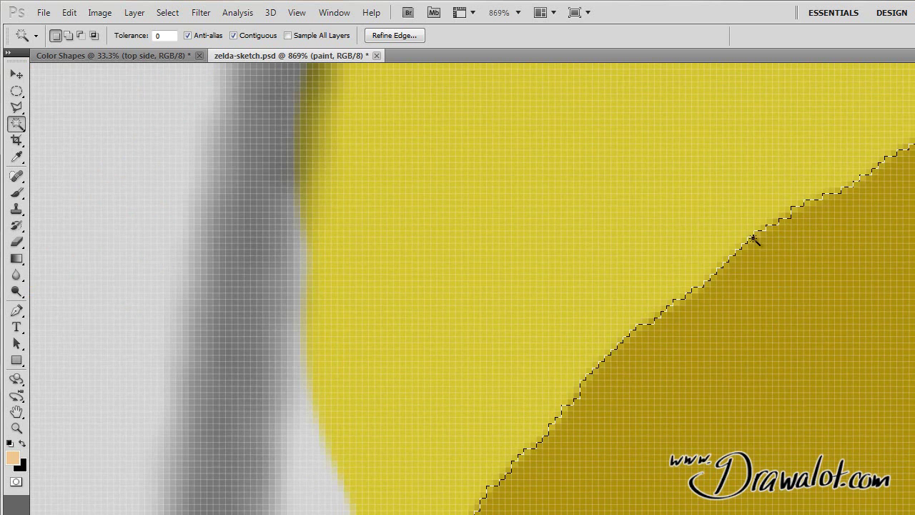
Set the Magic Wand tolerance to 22 and select the mustard patch on the near sleeve, returning to the full figure view.
{"action": "left_click", "coordinate": [131, 40]}
{"action": "key", "text": "Return"}
{"action": "type", "text": "22"}
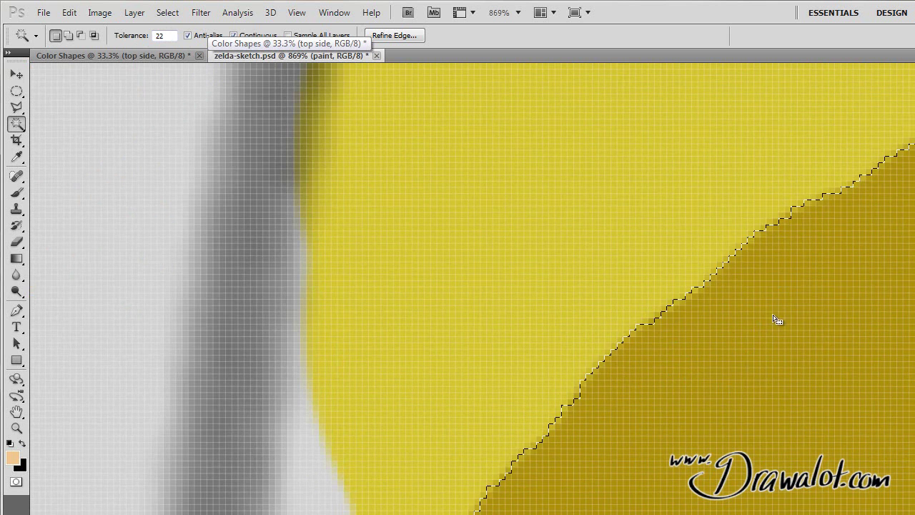
{"action": "left_click", "coordinate": [690, 322], "text": "alt"}
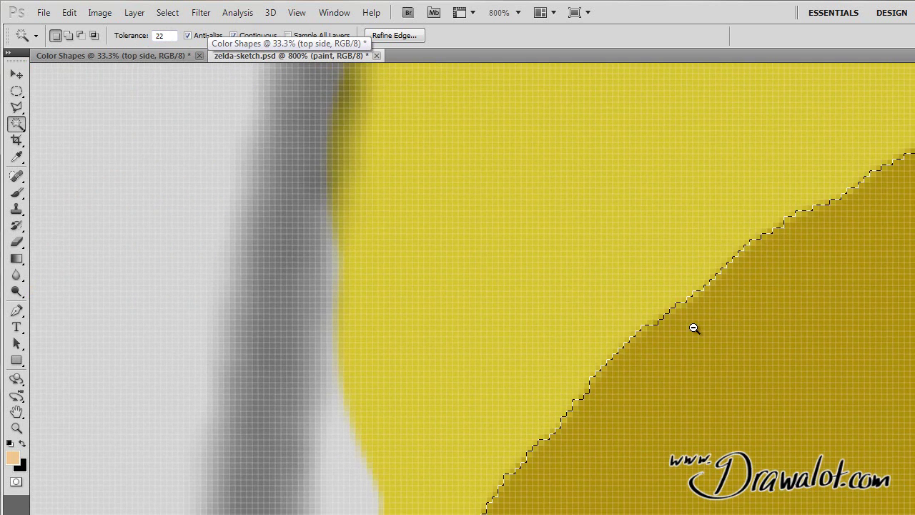
{"action": "left_click", "coordinate": [707, 324], "text": "alt"}
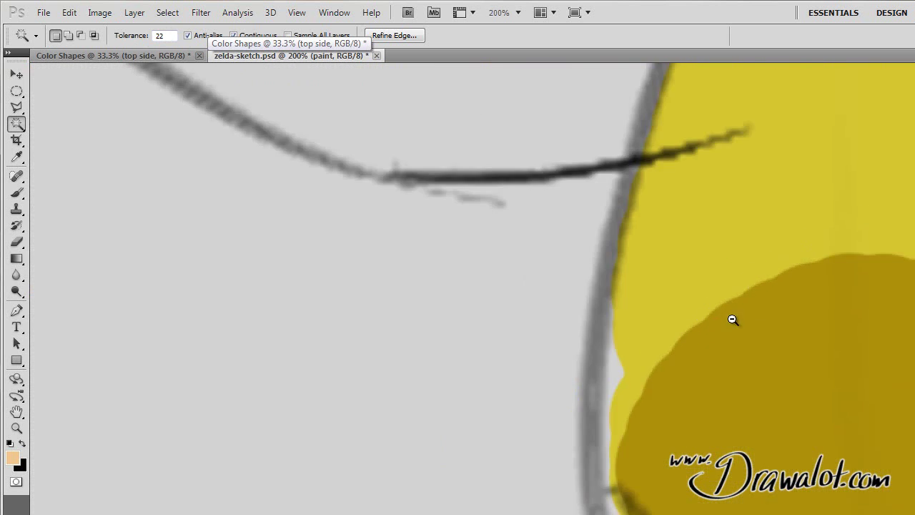
{"action": "left_click", "coordinate": [789, 307], "text": "alt"}
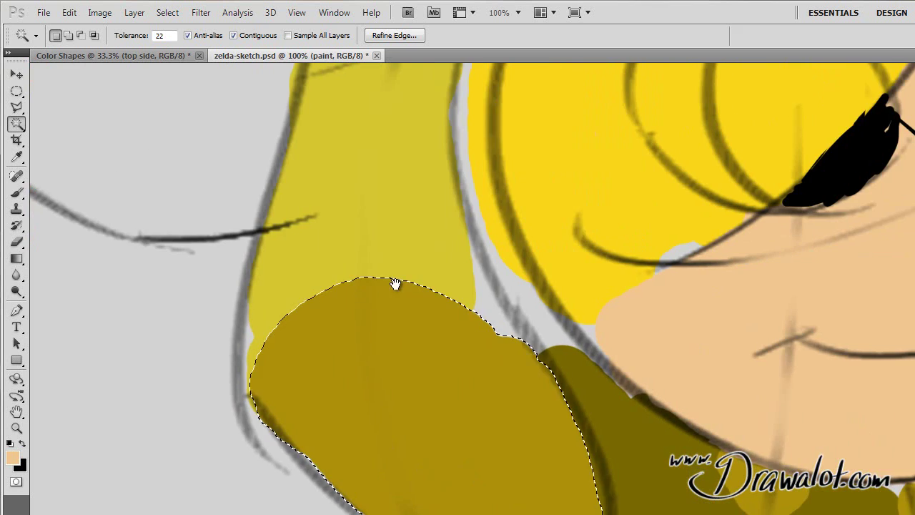
{"action": "left_click", "coordinate": [582, 334], "text": "alt"}
{"action": "left_click", "coordinate": [603, 344], "text": "alt"}
{"action": "left_click", "coordinate": [615, 335], "text": "alt"}
{"action": "left_click", "coordinate": [613, 333]}
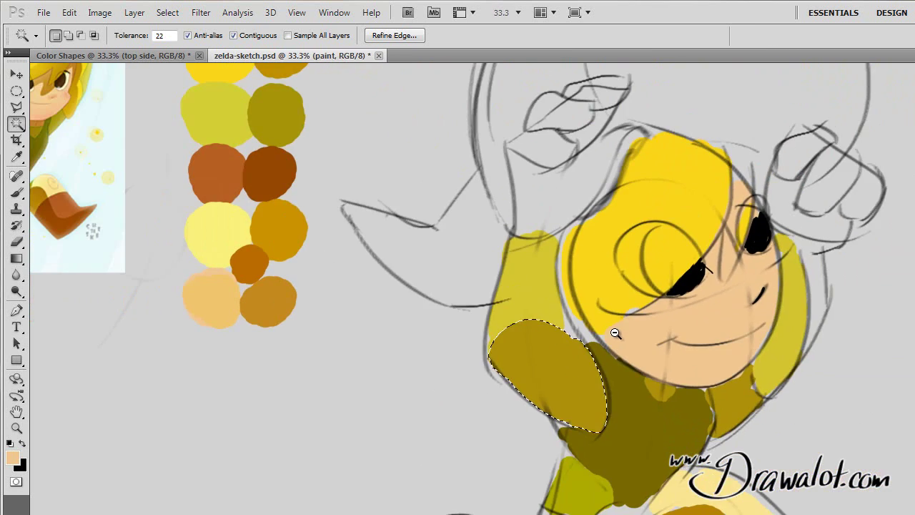
{"action": "left_click", "coordinate": [613, 332], "text": "alt"}
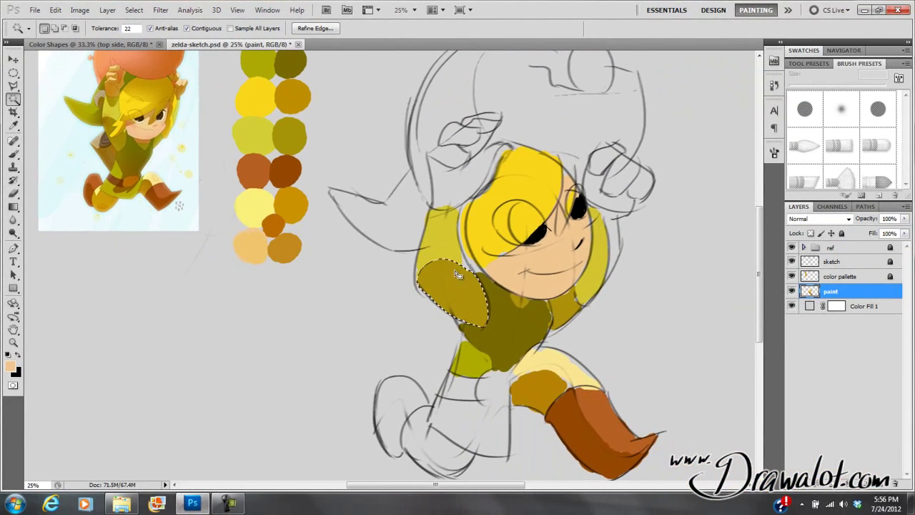
Show the sleeve selection as a Quick Mask, return to the normal selection, and enter Quick Mask mode again.
{"action": "left_click", "coordinate": [14, 387]}
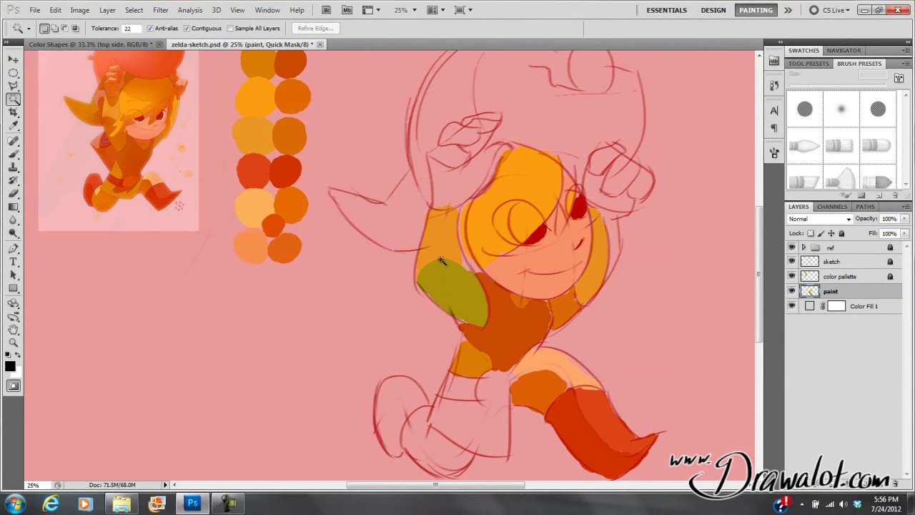
{"action": "left_click", "coordinate": [14, 386]}
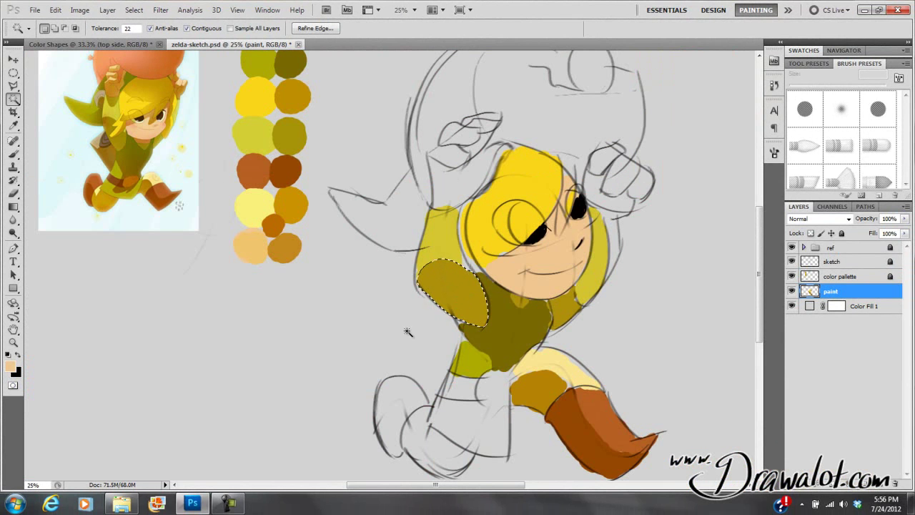
{"action": "left_click", "coordinate": [14, 386]}
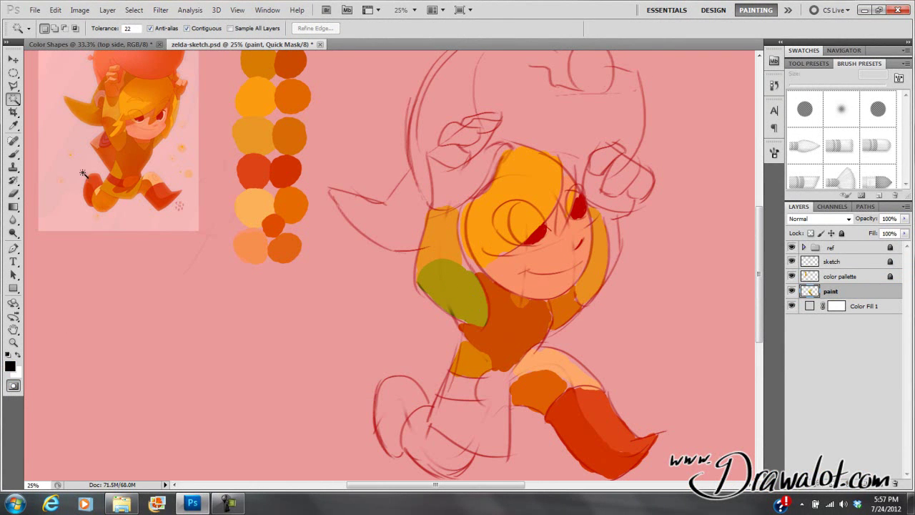
Set up a soft round brush for the mask with a size of 298 px and 0% hardness.
{"action": "key", "text": "b"}
{"action": "right_click", "coordinate": [429, 206]}
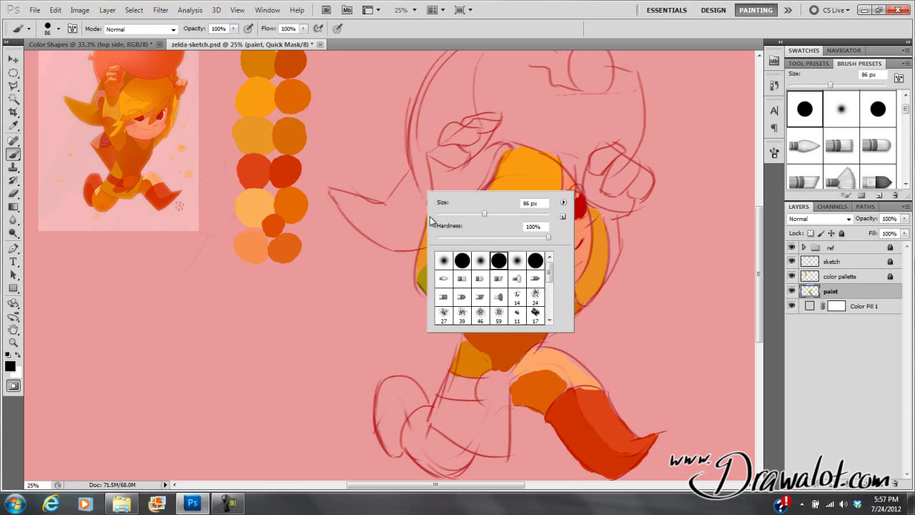
{"action": "left_click_drag", "start_coordinate": [487, 221], "coordinate": [527, 217]}
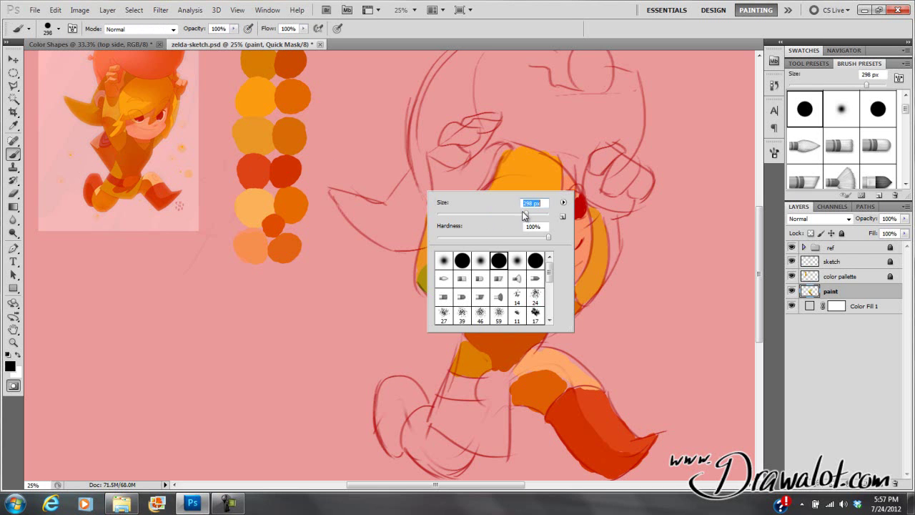
{"action": "left_click", "coordinate": [53, 33]}
{"action": "left_click", "coordinate": [54, 32]}
{"action": "left_click_drag", "start_coordinate": [121, 87], "coordinate": [27, 91]}
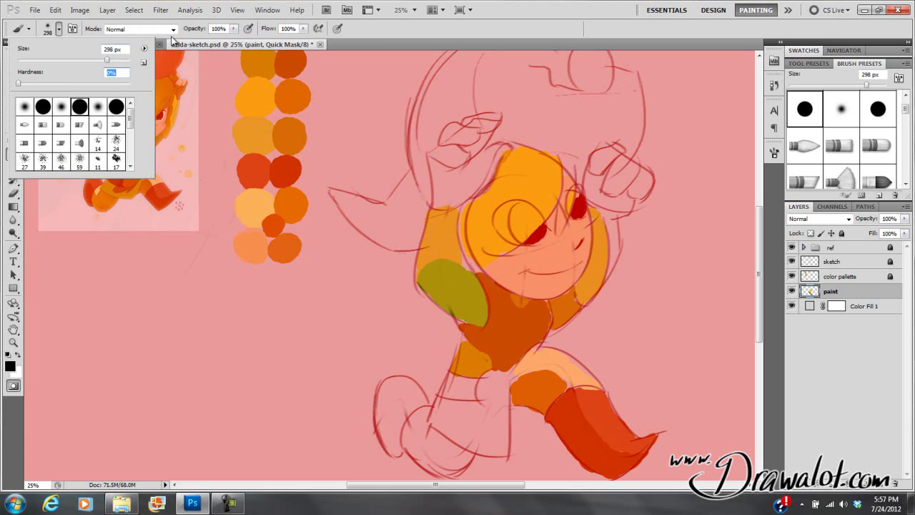
Lower the brush opacity to 7%.
{"action": "left_click", "coordinate": [429, 34]}
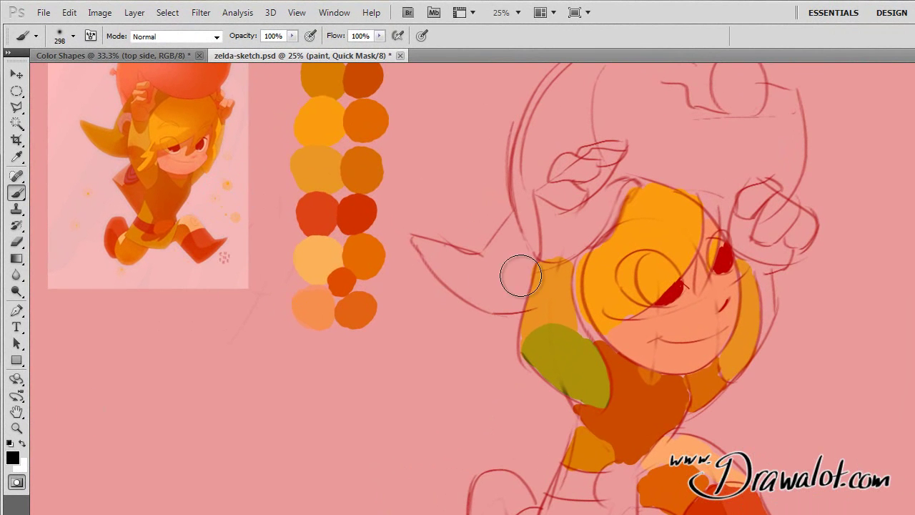
{"action": "left_click", "coordinate": [292, 36]}
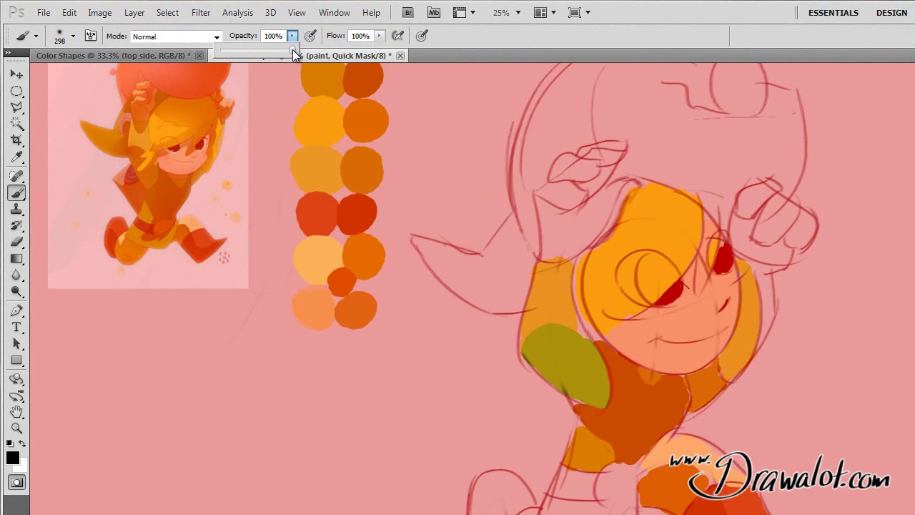
{"action": "left_click_drag", "start_coordinate": [225, 60], "coordinate": [227, 61]}
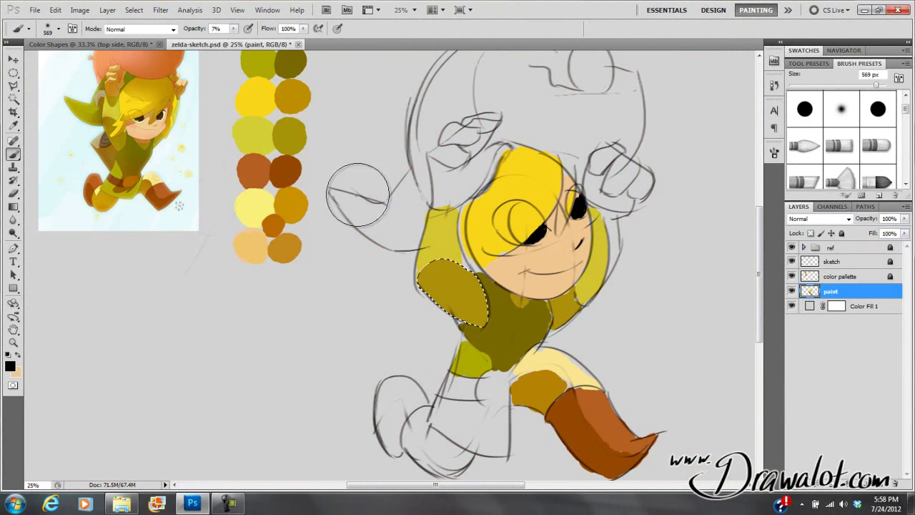
Try shading the selected sleeve patch in black at 55% brush opacity, and undo the stroke.
{"action": "left_click", "coordinate": [234, 29]}
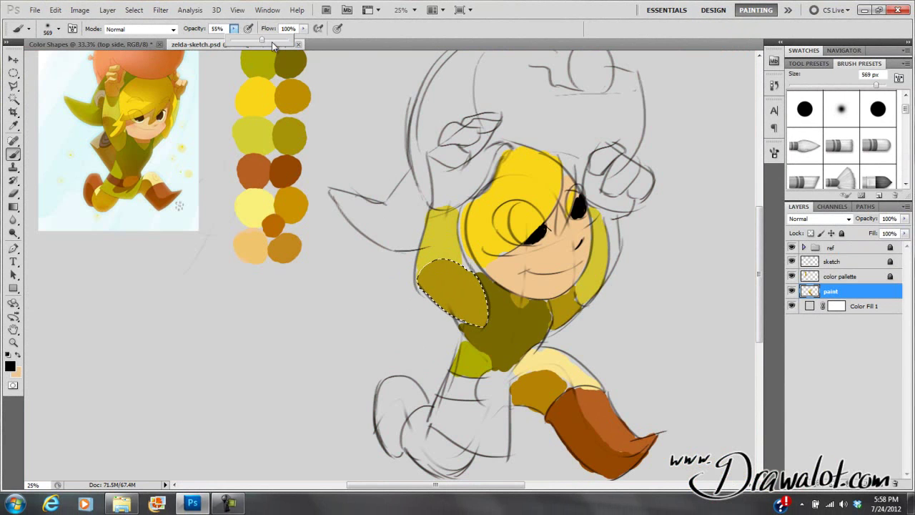
{"action": "left_click_drag", "start_coordinate": [458, 261], "coordinate": [413, 311]}
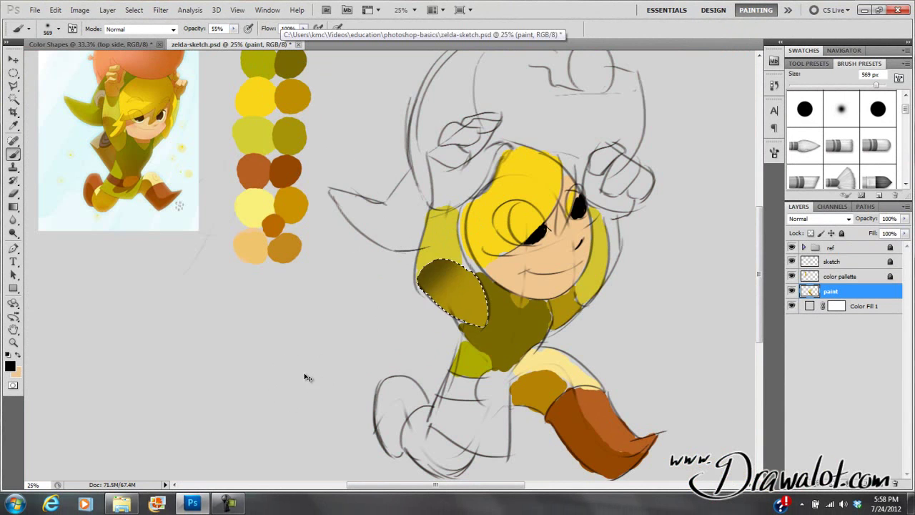
{"action": "key", "text": "ctrl+z"}
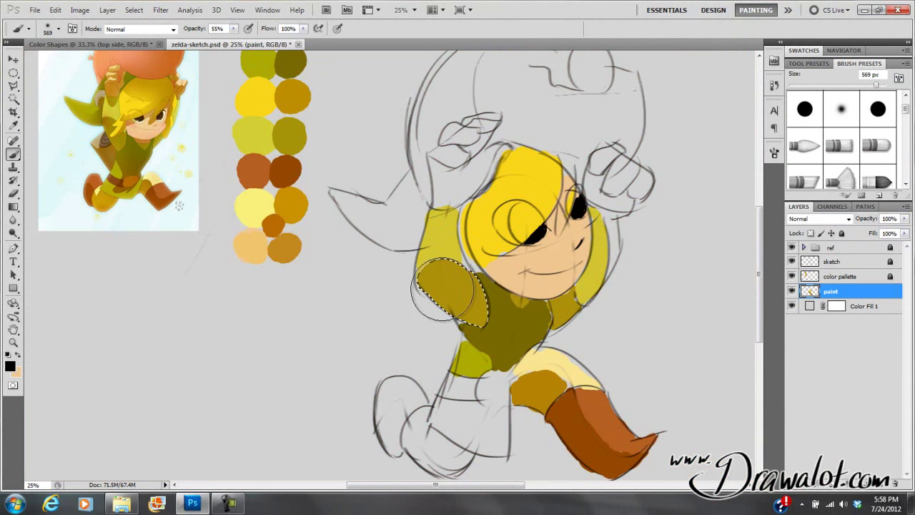
Shade the selected sleeve patch in black with the brush at 25% opacity in Overlay mode, and deselect.
{"action": "left_click", "coordinate": [233, 29]}
{"action": "left_click_drag", "start_coordinate": [221, 46], "coordinate": [217, 46]}
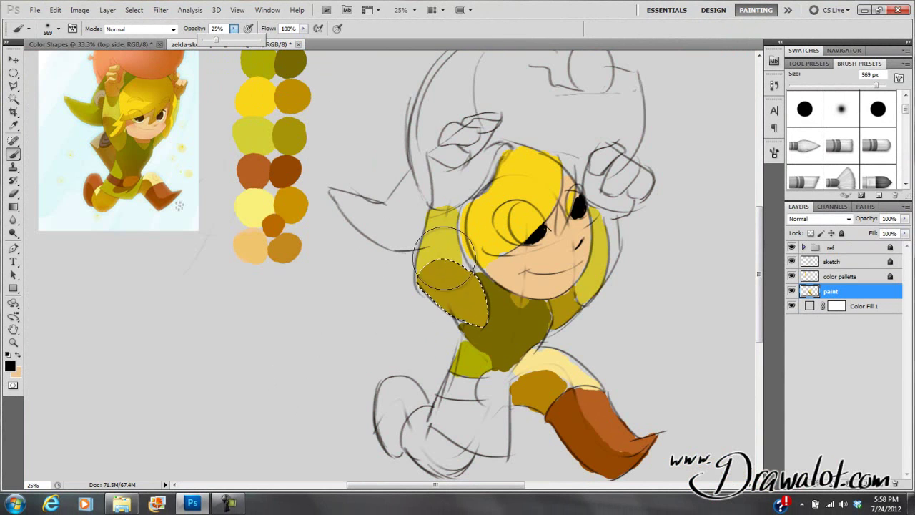
{"action": "left_click", "coordinate": [172, 31]}
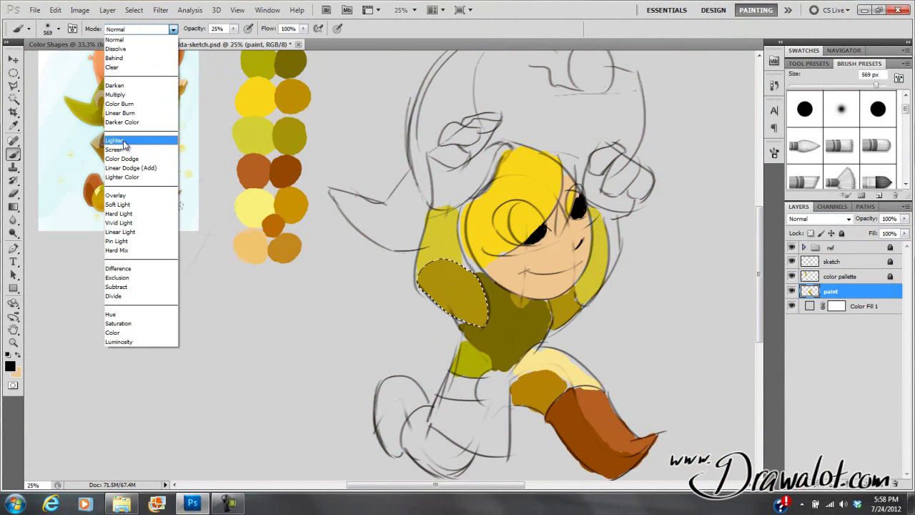
{"action": "left_click", "coordinate": [124, 199]}
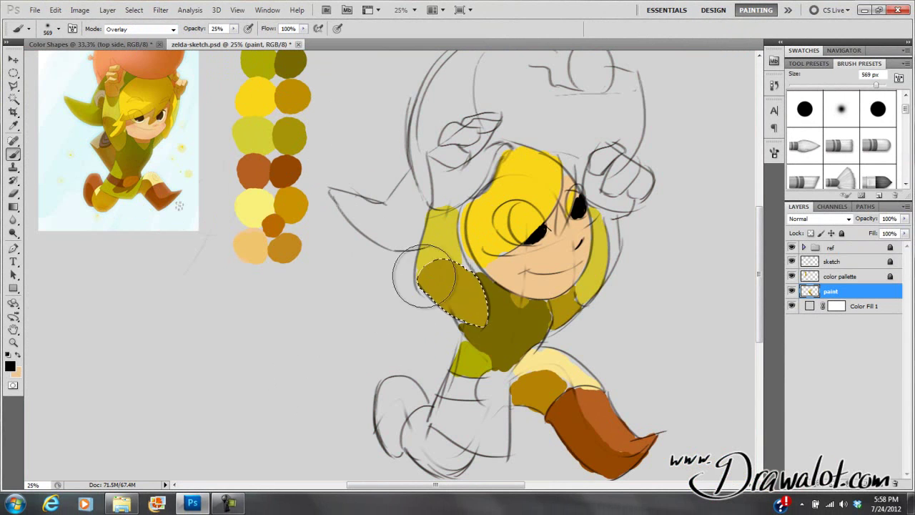
{"action": "mouse_move", "coordinate": [460, 199]}
{"action": "left_mouse_down"}
{"action": "mouse_move", "coordinate": [389, 301]}
{"action": "mouse_move", "coordinate": [472, 212]}
{"action": "left_mouse_up"}
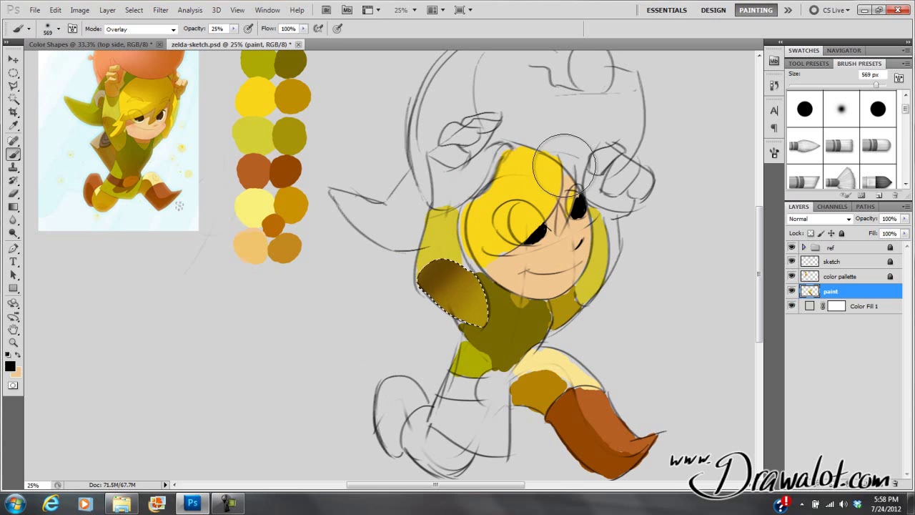
{"action": "key", "text": "ctrl+d"}
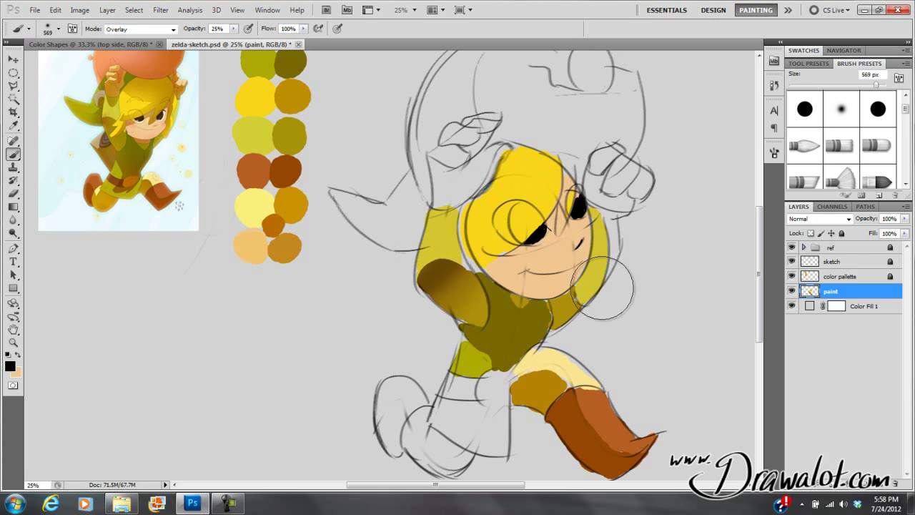
Select the boot's light brown area with the Magic Wand and add a new layer masked to that selection.
{"action": "left_click_drag", "start_coordinate": [615, 297], "coordinate": [553, 262]}
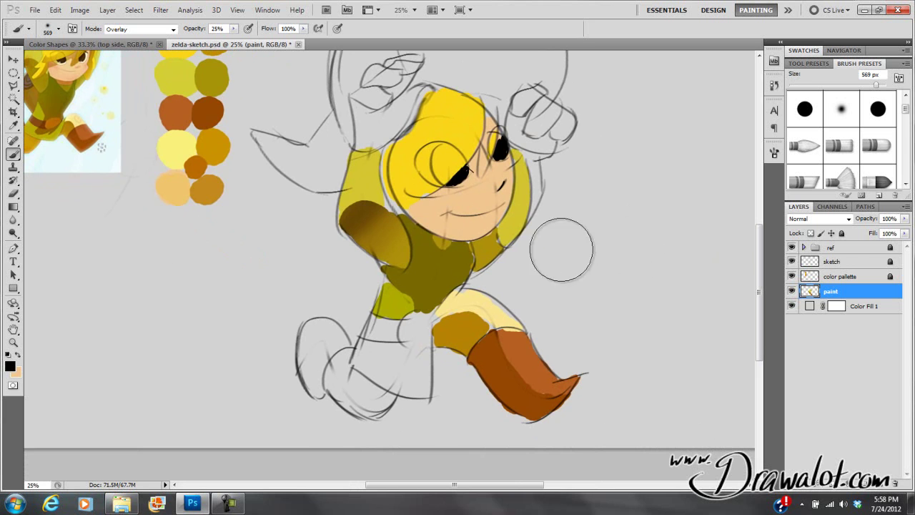
{"action": "left_click", "coordinate": [14, 100]}
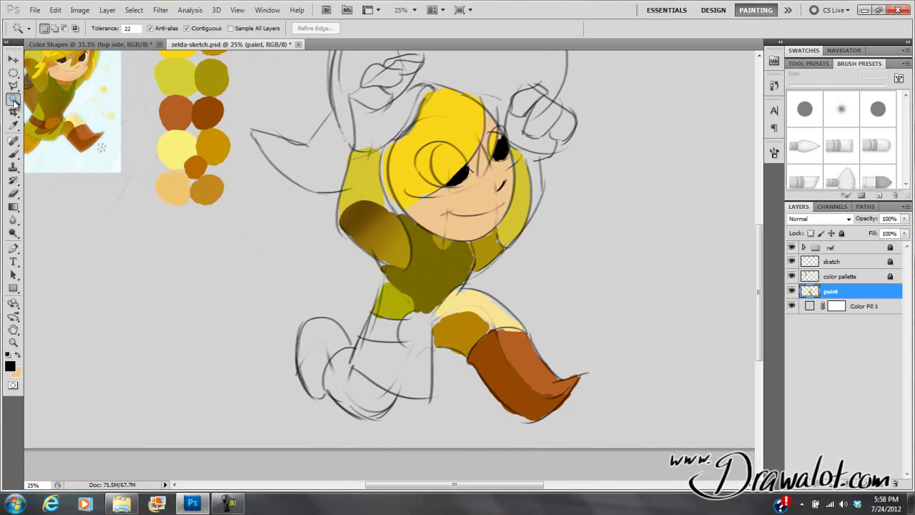
{"action": "left_click", "coordinate": [527, 364]}
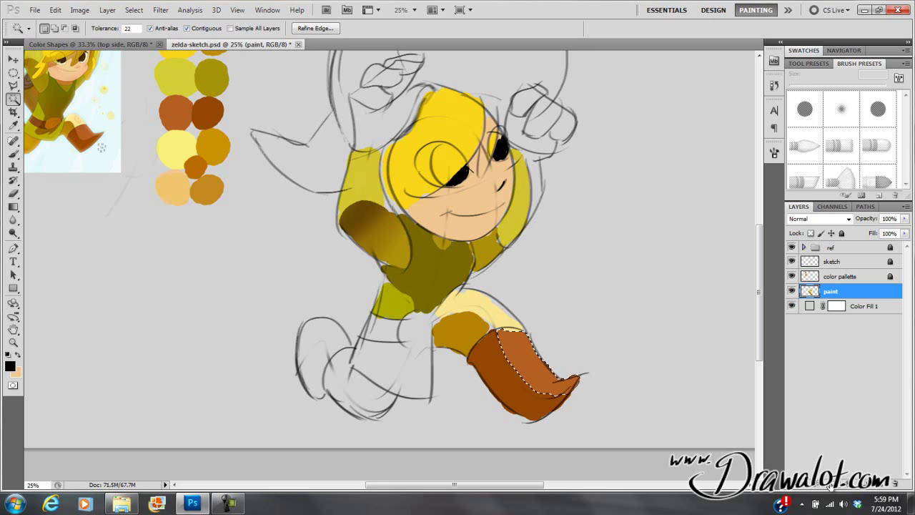
{"action": "left_click", "coordinate": [882, 486]}
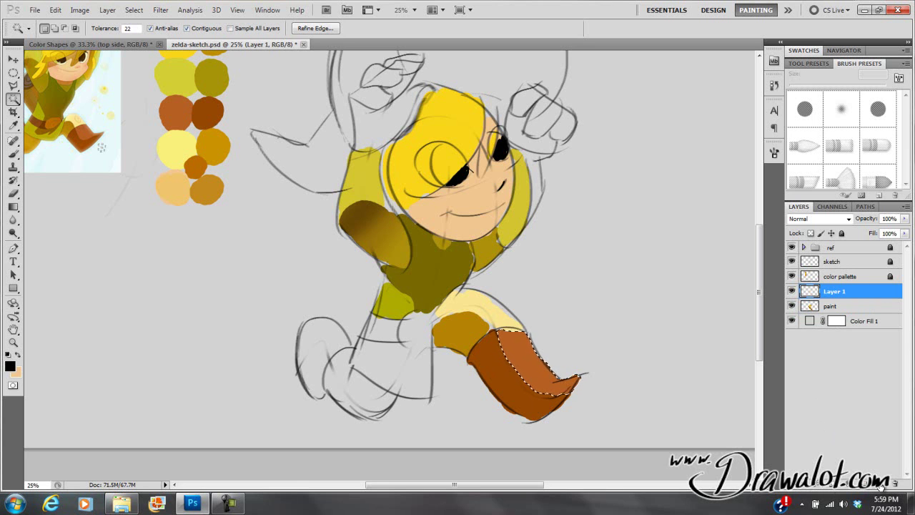
{"action": "left_click", "coordinate": [831, 487]}
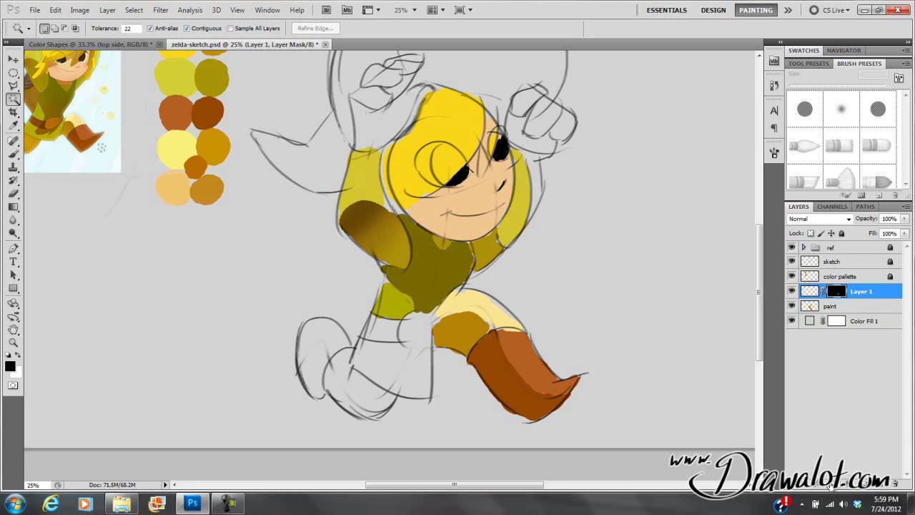
Load Layer 1's mask, the paint layer, the sketch layer and the mask again as selections, and deselect.
{"action": "left_click", "coordinate": [839, 295], "text": "ctrl"}
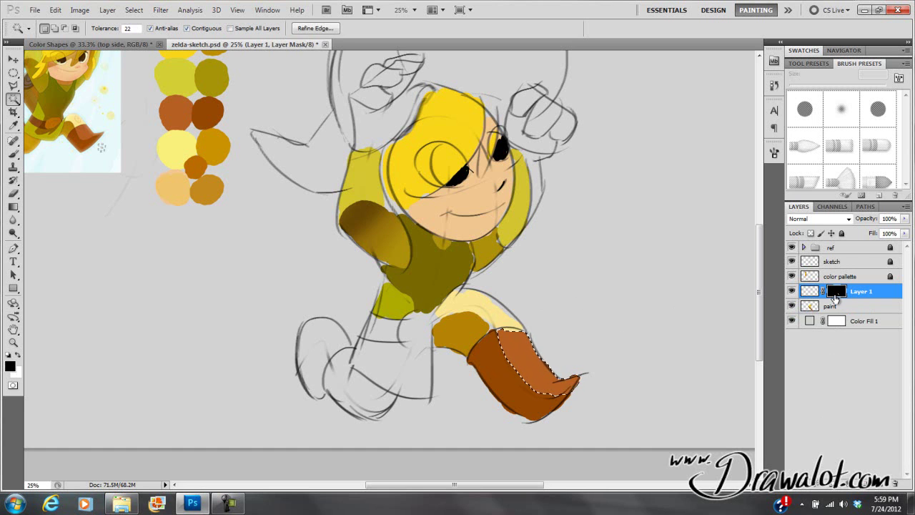
{"action": "left_click", "coordinate": [810, 307], "text": "ctrl"}
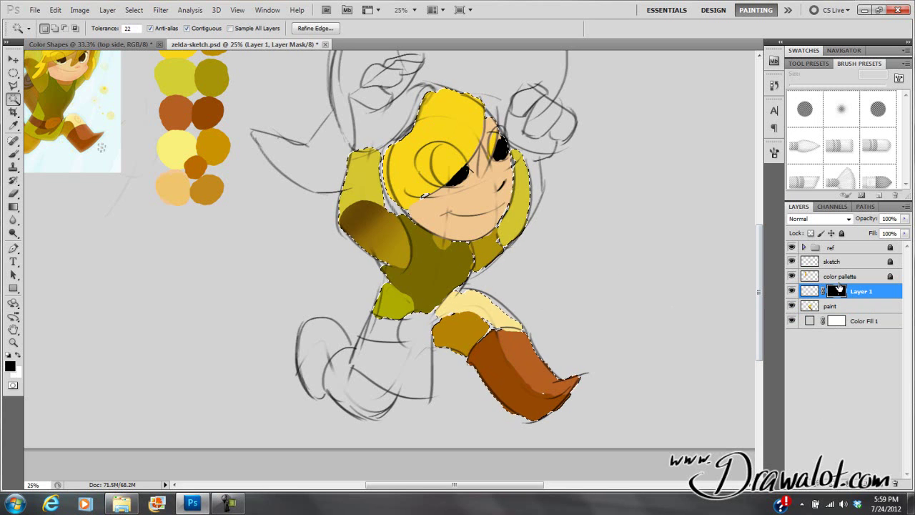
{"action": "left_click", "coordinate": [811, 261], "text": "ctrl+shift"}
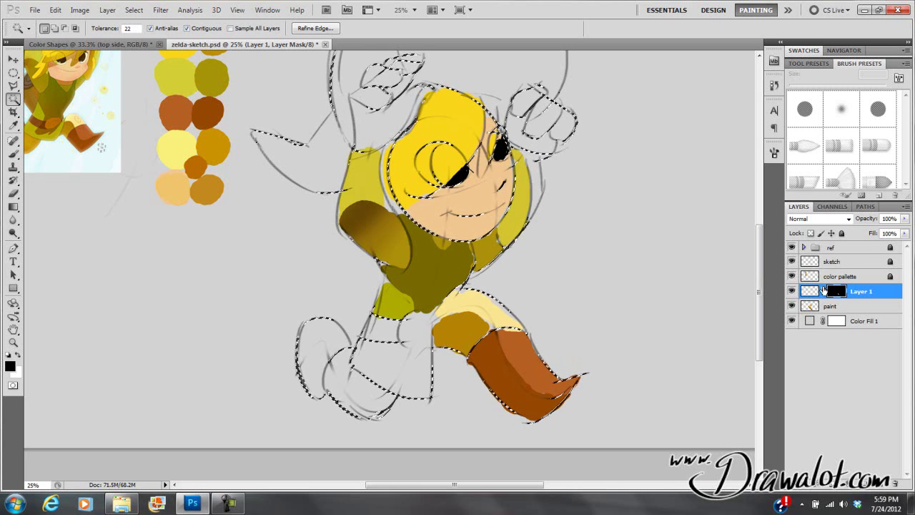
{"action": "left_click", "coordinate": [834, 295], "text": "ctrl"}
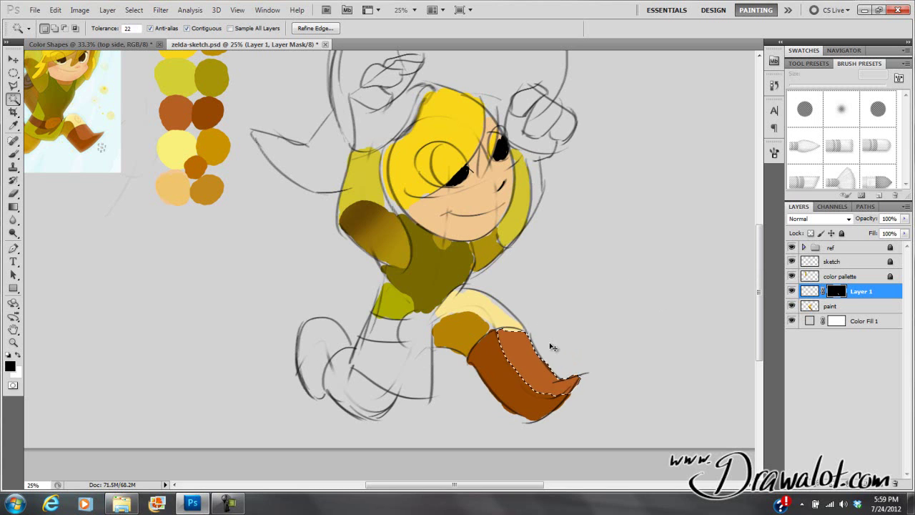
{"action": "key", "text": "ctrl+d"}
Target Layer 1's mask and set up a white brush with a size of 13 px and 61% opacity.
{"action": "left_click", "coordinate": [808, 291]}
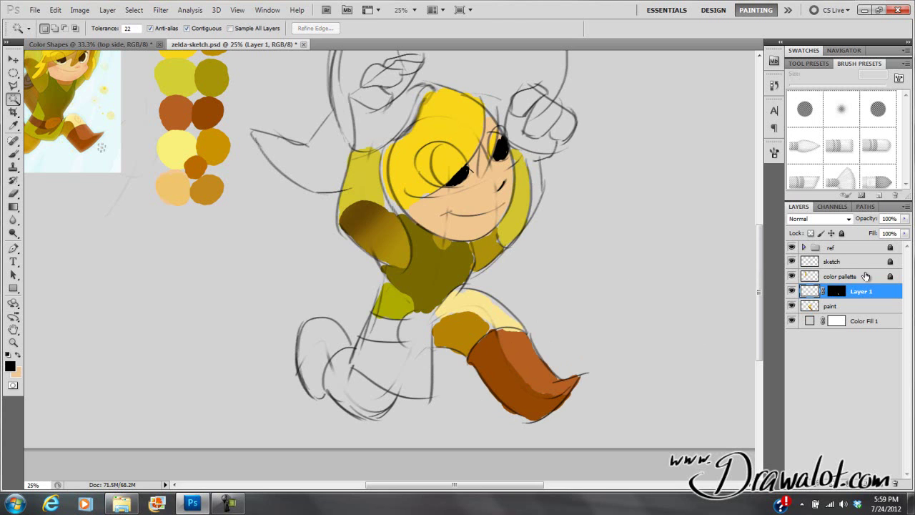
{"action": "left_click", "coordinate": [838, 293]}
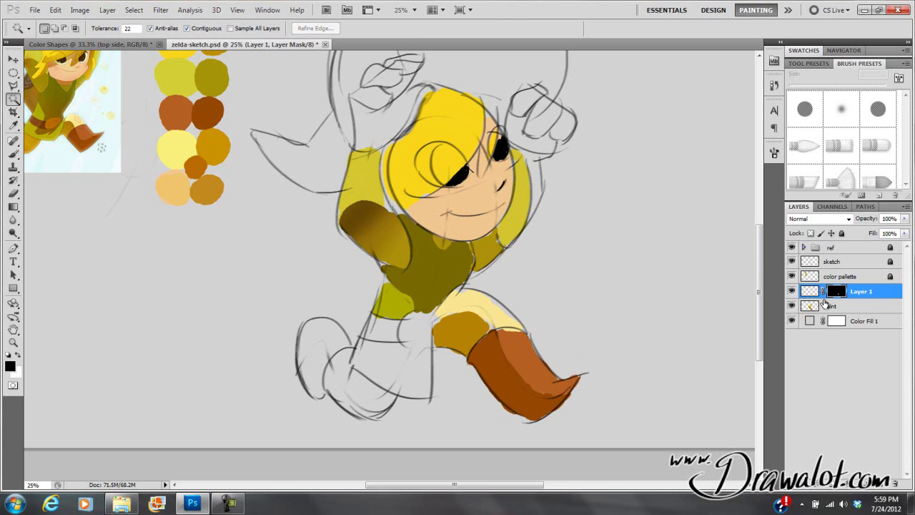
{"action": "key", "text": "b"}
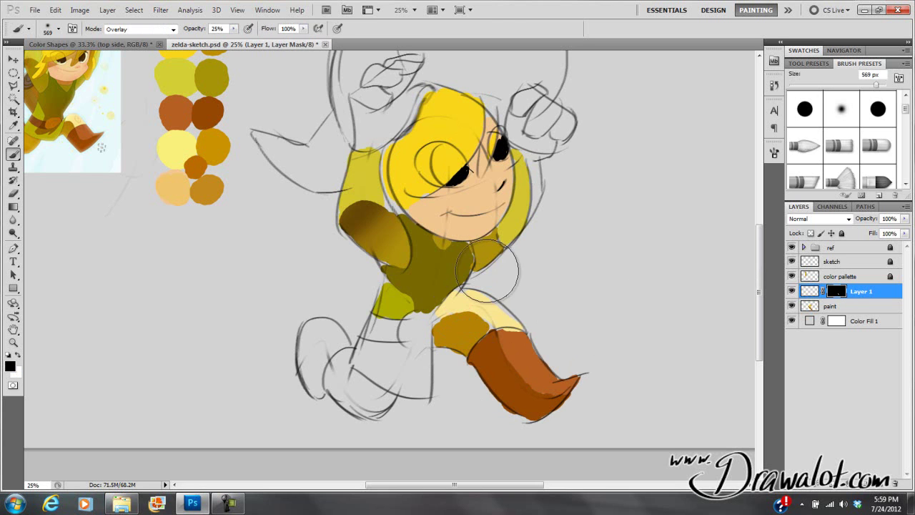
{"action": "right_click", "coordinate": [492, 273]}
{"action": "left_click_drag", "start_coordinate": [532, 295], "coordinate": [511, 295]}
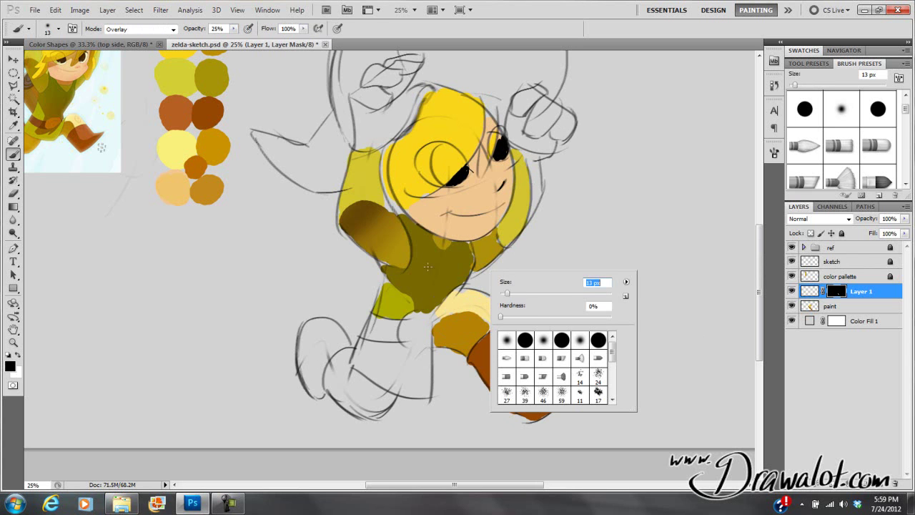
{"action": "left_click", "coordinate": [18, 355]}
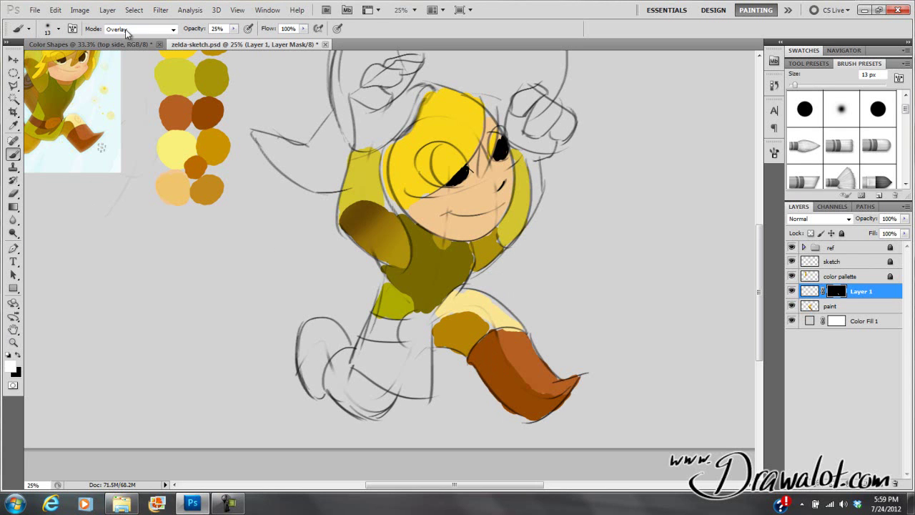
{"action": "left_click", "coordinate": [232, 30]}
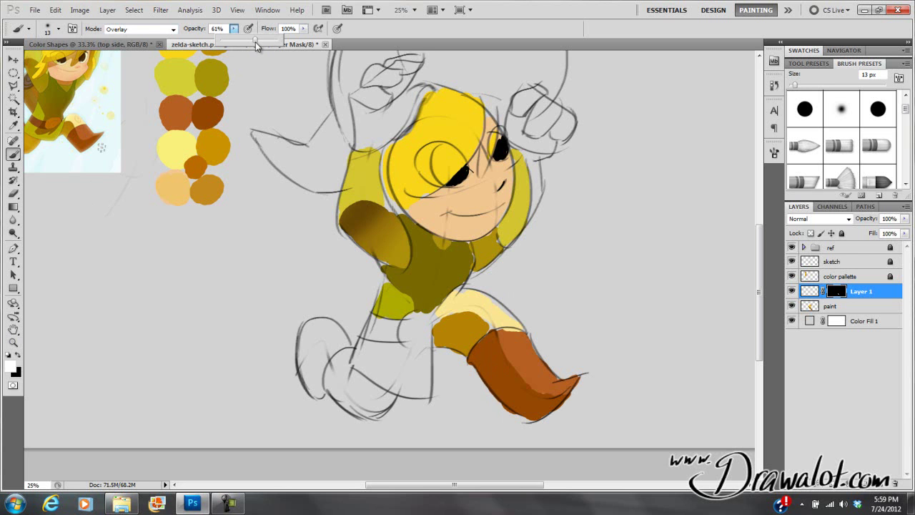
{"action": "left_click", "coordinate": [515, 342]}
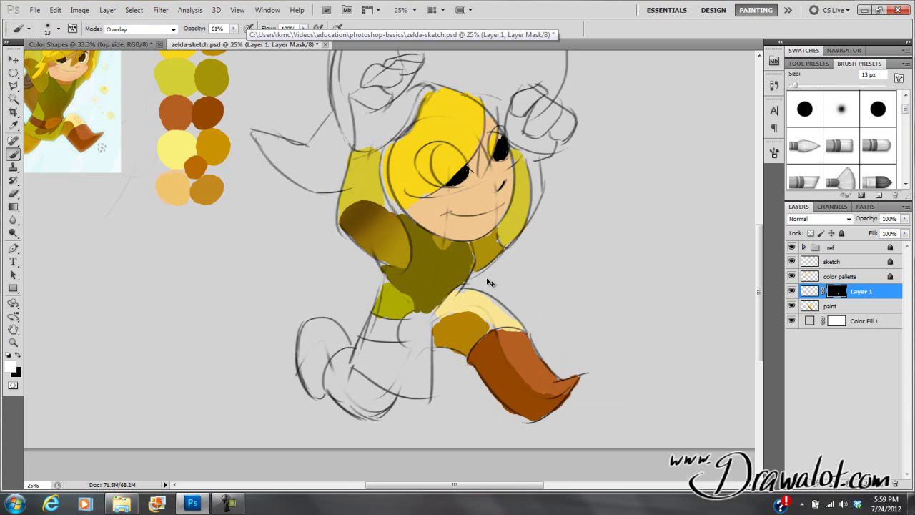
Change the mask painting color back to black and set the brush size to 53 px.
{"action": "left_click", "coordinate": [18, 355]}
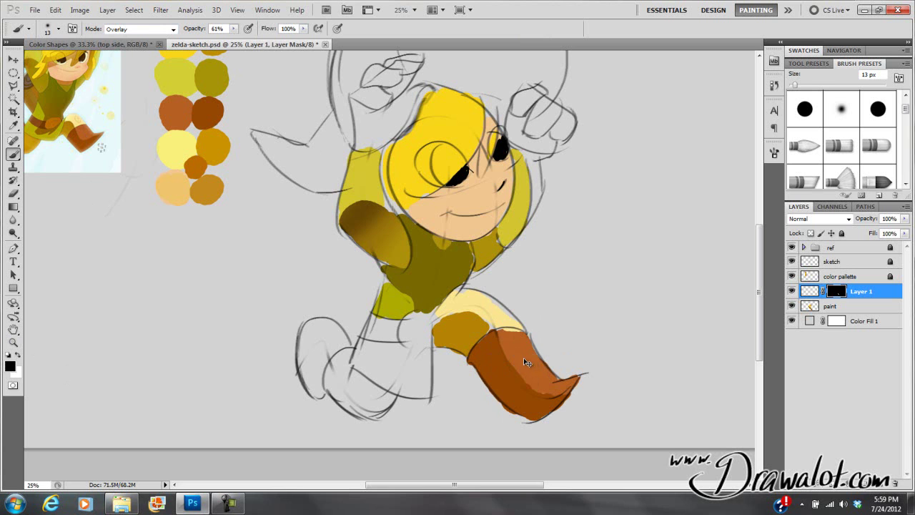
{"action": "right_click", "coordinate": [479, 339]}
{"action": "left_click_drag", "start_coordinate": [521, 366], "coordinate": [523, 362]}
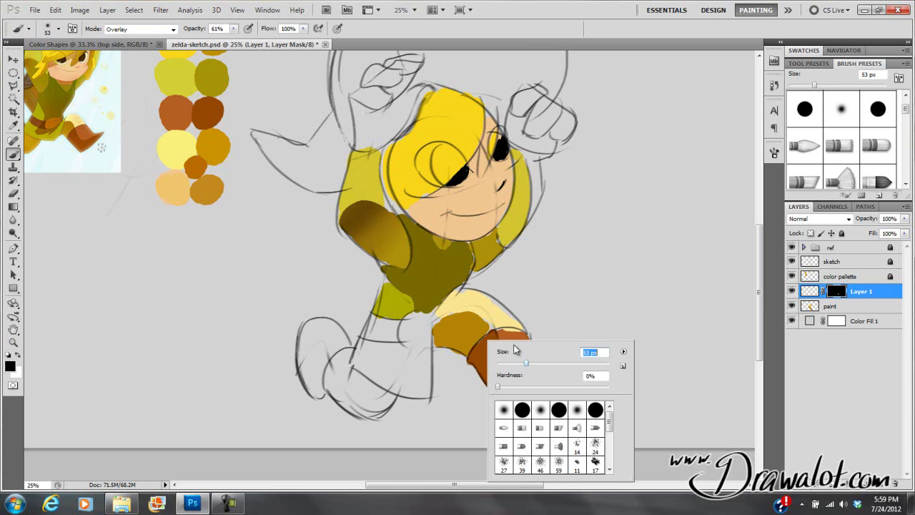
{"action": "key", "text": "Return"}
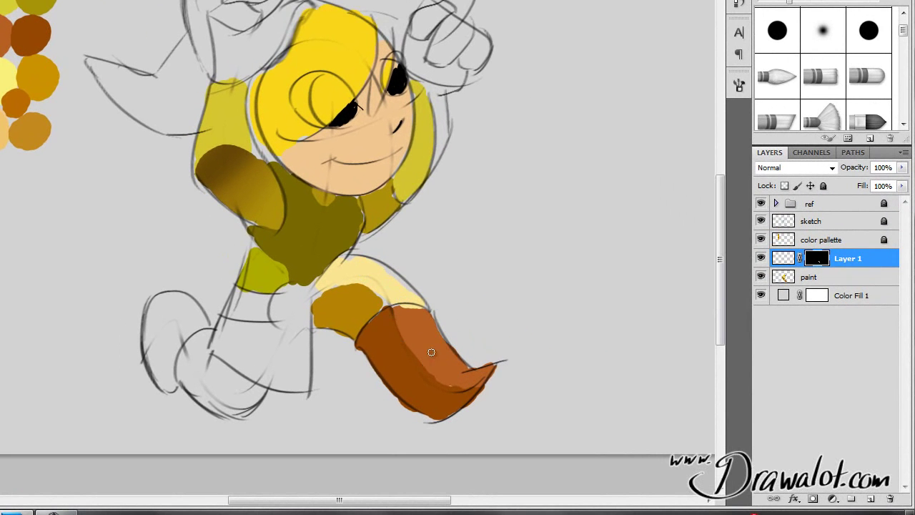
Switch the editing target between Layer 1's image and its mask while examining the boot's light brown area up close.
{"action": "left_click", "coordinate": [779, 258]}
{"action": "left_click", "coordinate": [431, 346]}
{"action": "left_click", "coordinate": [432, 346]}
{"action": "left_click", "coordinate": [437, 345]}
{"action": "left_click_drag", "start_coordinate": [442, 344], "coordinate": [380, 292]}
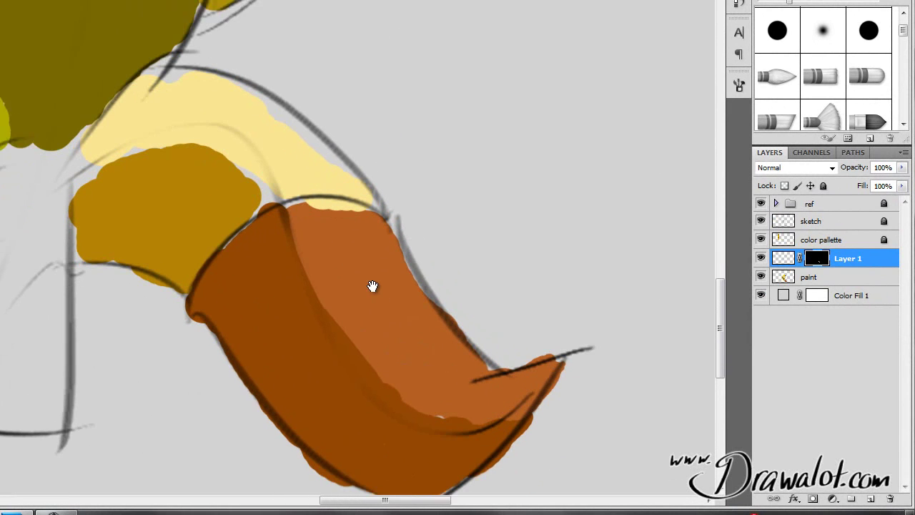
{"action": "left_click", "coordinate": [788, 263]}
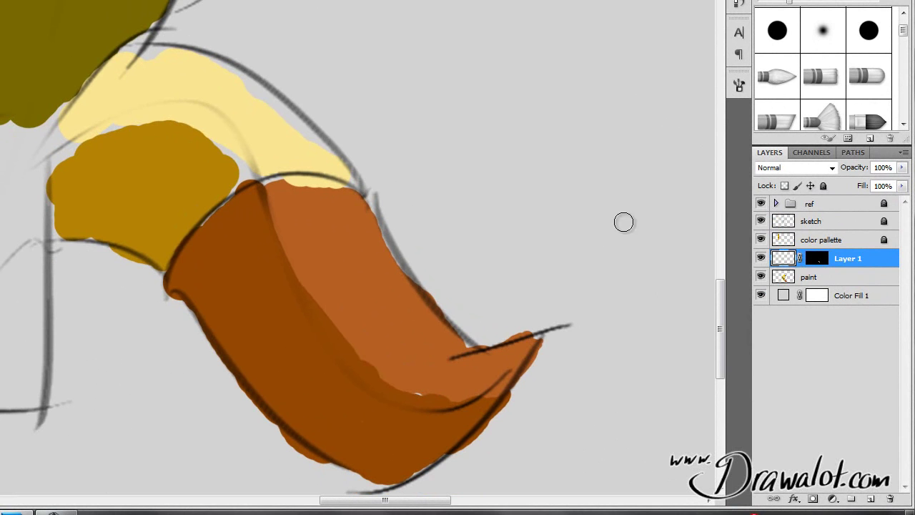
{"action": "left_click", "coordinate": [805, 262]}
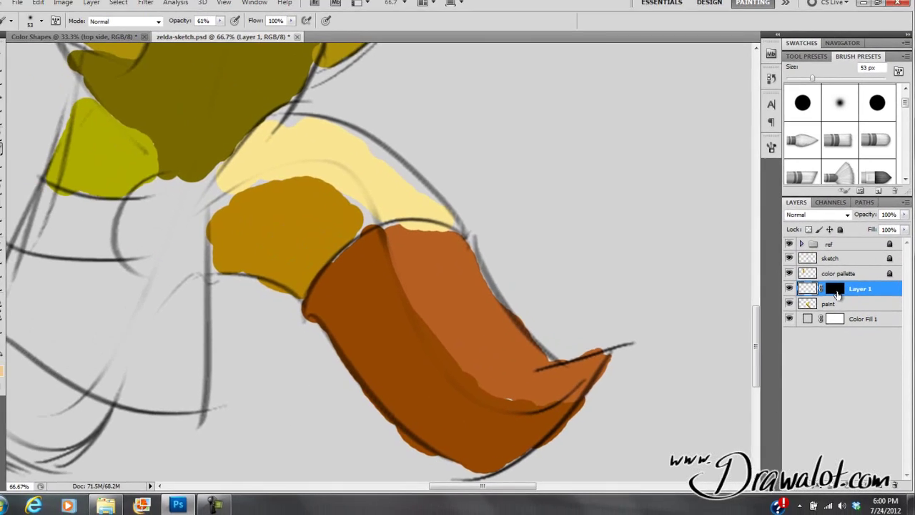
Target Layer 1's layer mask and delete it without applying it to the layer.
{"action": "left_click", "coordinate": [836, 294]}
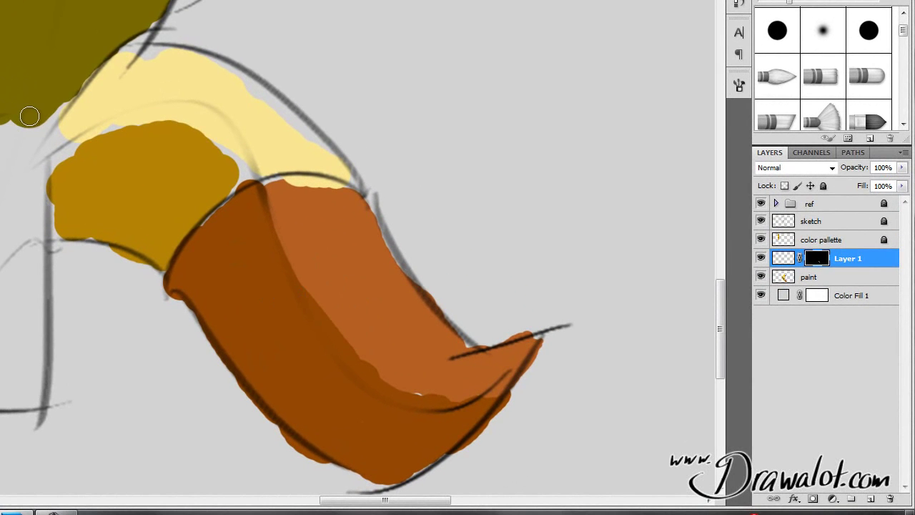
{"action": "left_click_drag", "start_coordinate": [29, 116], "coordinate": [39, 126]}
{"action": "key", "text": "v"}
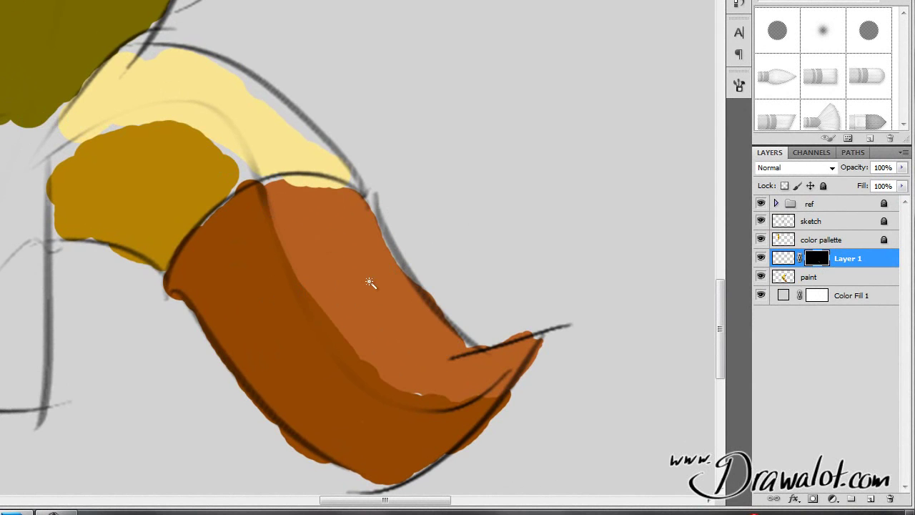
{"action": "right_click", "coordinate": [816, 261]}
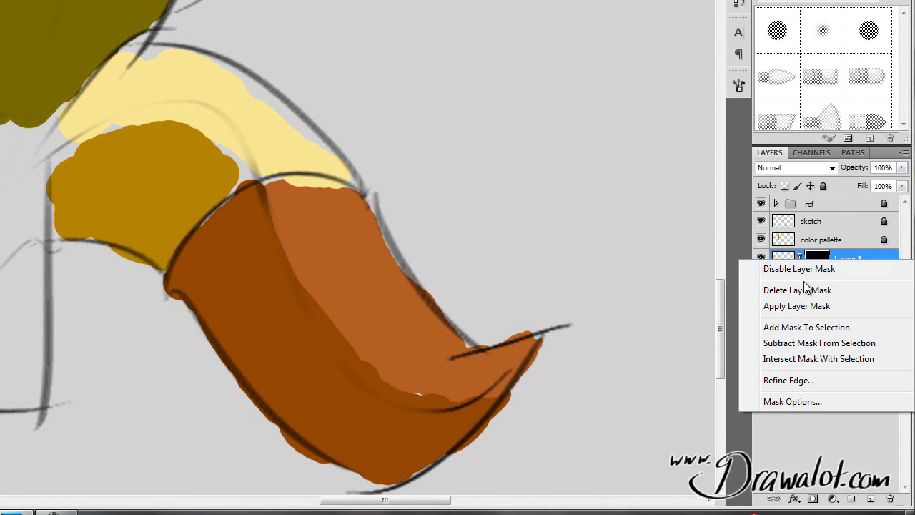
{"action": "left_click", "coordinate": [799, 290]}
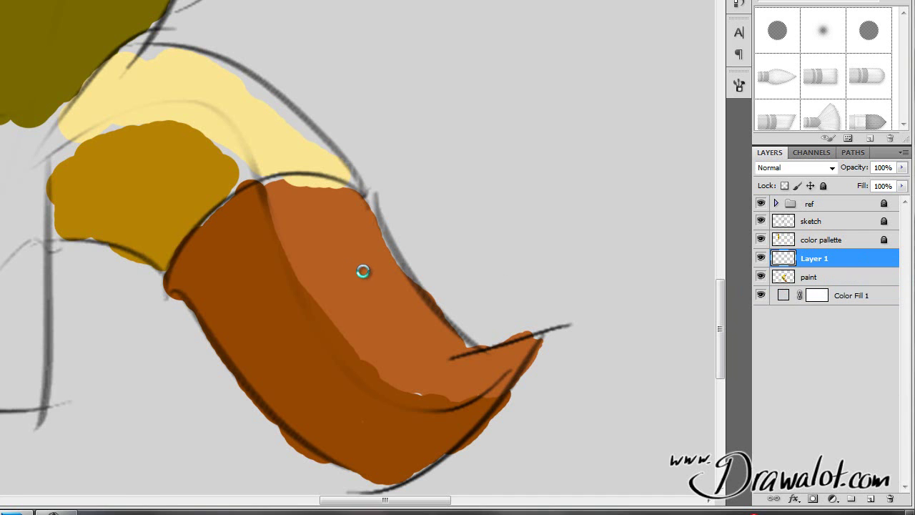
Select the boot's light brown area on the paint layer with the Magic Wand and turn the selection into a layer mask on Layer 1.
{"action": "left_click", "coordinate": [795, 278]}
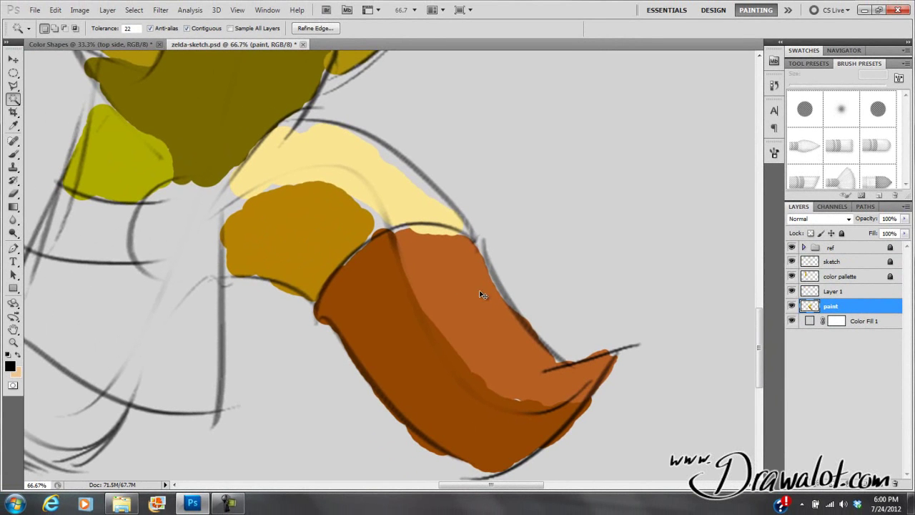
{"action": "left_click", "coordinate": [476, 301]}
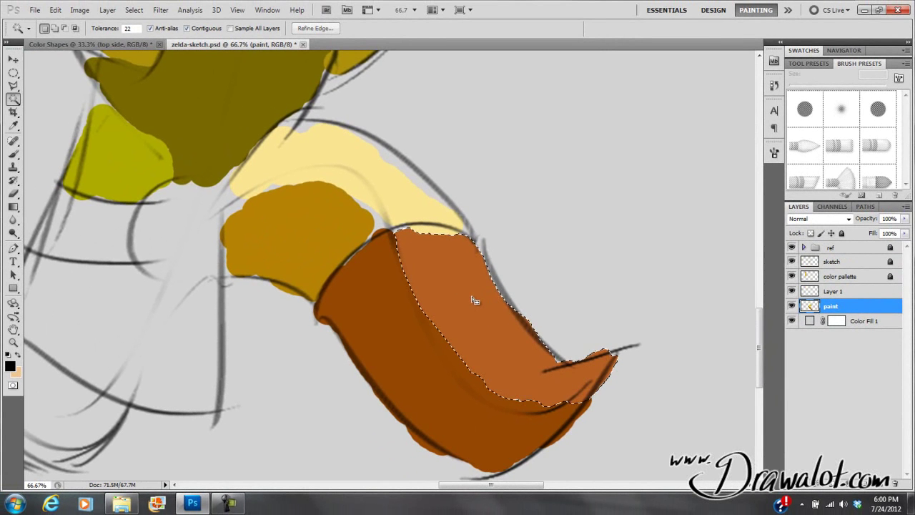
{"action": "left_click", "coordinate": [834, 290]}
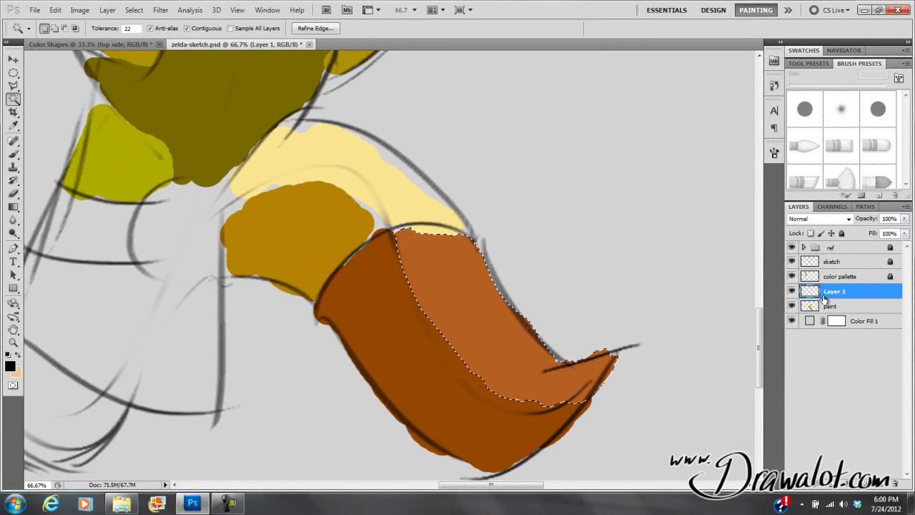
{"action": "left_click", "coordinate": [834, 486]}
{"action": "key", "text": "ctrl+z"}
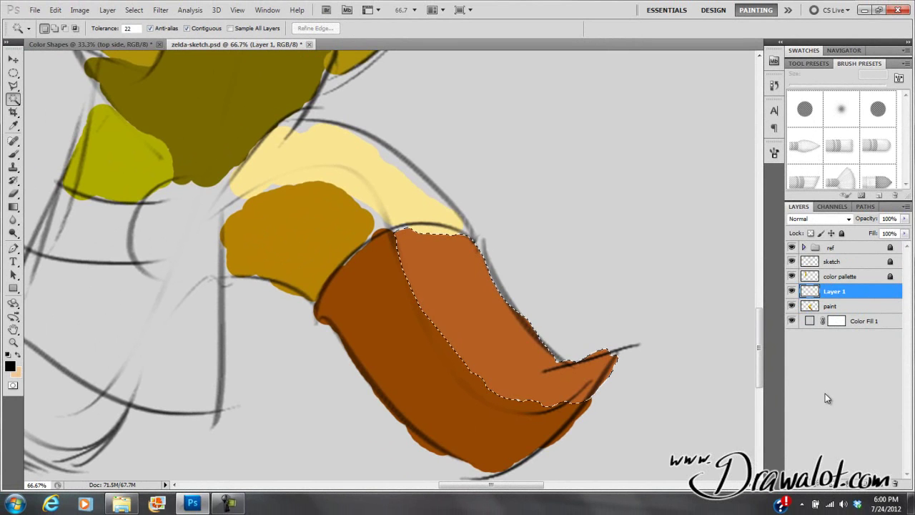
{"action": "left_click", "coordinate": [833, 485]}
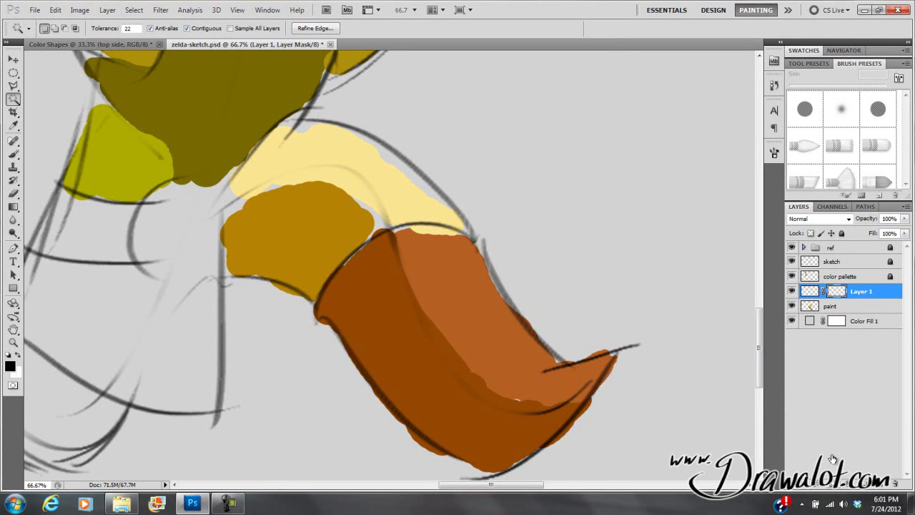
Paint black zigzag strokes across the boot's light brown area on Layer 1's image, using the 53 px brush at 61% opacity.
{"action": "left_click", "coordinate": [805, 291]}
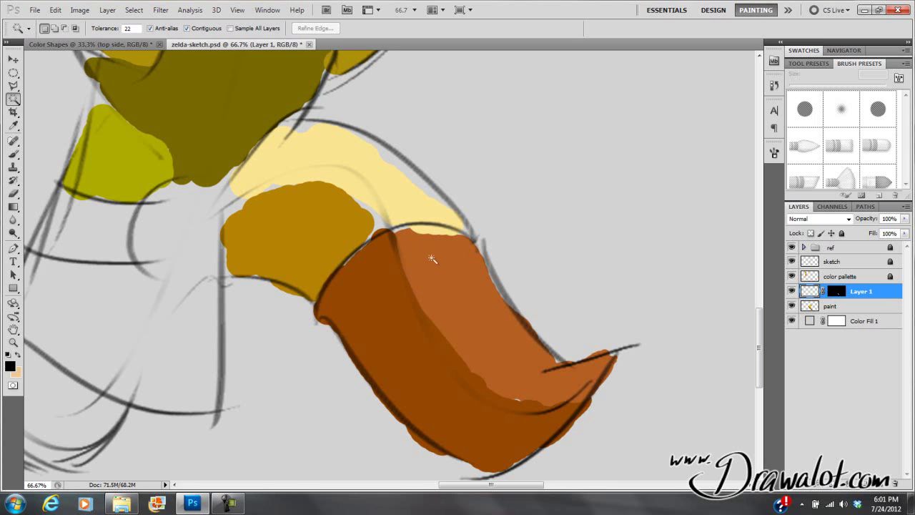
{"action": "key", "text": "b"}
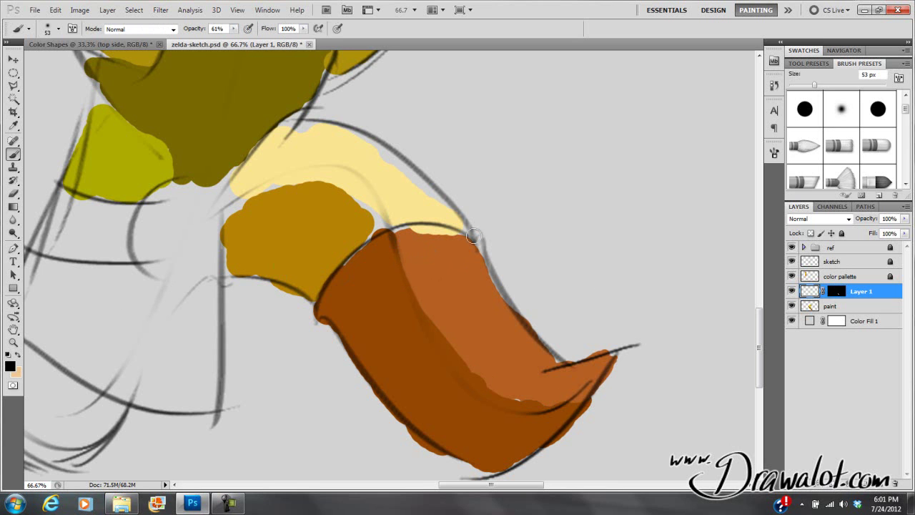
{"action": "mouse_move", "coordinate": [391, 251]}
{"action": "left_mouse_down"}
{"action": "mouse_move", "coordinate": [495, 278]}
{"action": "mouse_move", "coordinate": [542, 317]}
{"action": "mouse_move", "coordinate": [527, 397]}
{"action": "mouse_move", "coordinate": [650, 326]}
{"action": "left_mouse_up"}
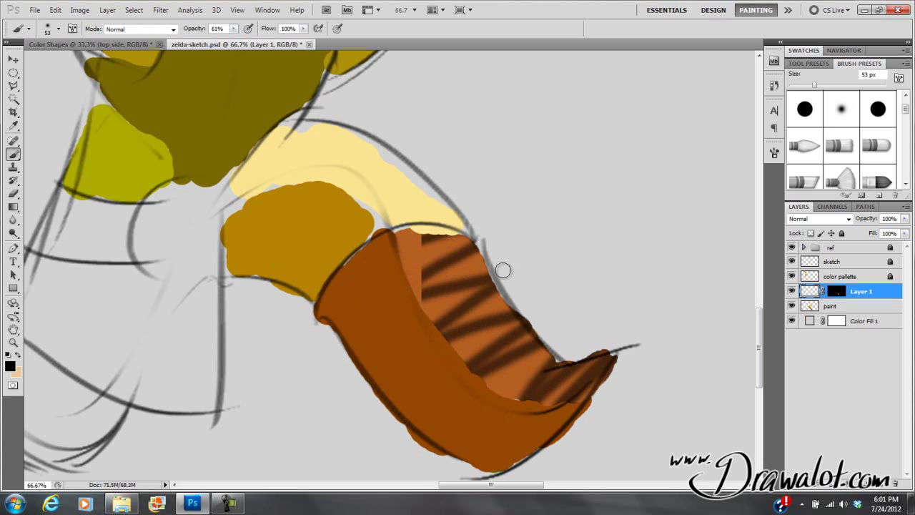
{"action": "key", "text": "ctrl+z"}
{"action": "mouse_move", "coordinate": [404, 250]}
{"action": "left_mouse_down"}
{"action": "mouse_move", "coordinate": [494, 247]}
{"action": "mouse_move", "coordinate": [419, 269]}
{"action": "mouse_move", "coordinate": [466, 281]}
{"action": "mouse_move", "coordinate": [450, 300]}
{"action": "mouse_move", "coordinate": [451, 335]}
{"action": "mouse_move", "coordinate": [544, 322]}
{"action": "left_mouse_up"}
Review the masked strokes on the whole character and delete Layer 1 together with its mask.
{"action": "scroll", "coordinate": [483, 261], "scroll_direction": "down", "scroll_amount": 1}
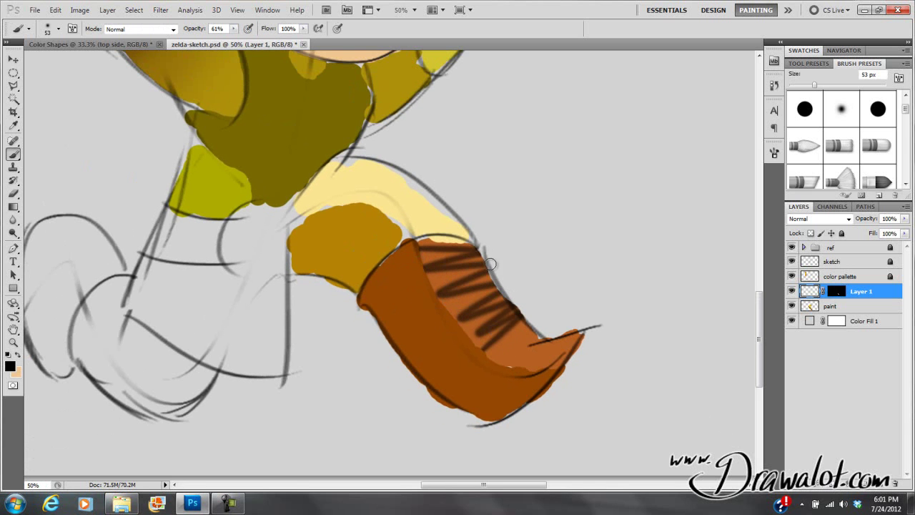
{"action": "scroll", "coordinate": [474, 253], "scroll_direction": "down", "scroll_amount": 1}
{"action": "mouse_move", "coordinate": [483, 271]}
{"action": "left_mouse_down"}
{"action": "mouse_move", "coordinate": [496, 303]}
{"action": "mouse_move", "coordinate": [492, 323]}
{"action": "left_mouse_up"}
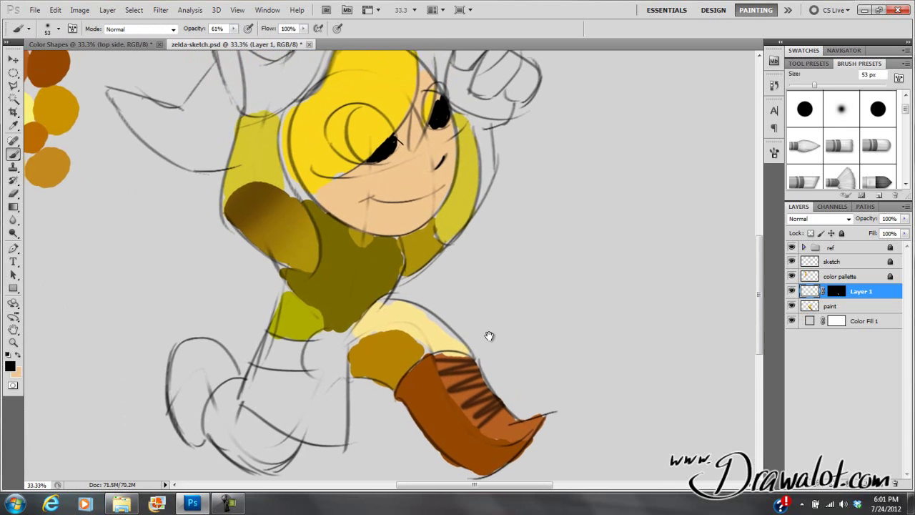
{"action": "mouse_move", "coordinate": [514, 265]}
{"action": "left_mouse_down"}
{"action": "mouse_move", "coordinate": [486, 232]}
{"action": "mouse_move", "coordinate": [497, 236]}
{"action": "mouse_move", "coordinate": [487, 255]}
{"action": "mouse_move", "coordinate": [517, 293]}
{"action": "mouse_move", "coordinate": [510, 274]}
{"action": "mouse_move", "coordinate": [529, 281]}
{"action": "mouse_move", "coordinate": [526, 261]}
{"action": "mouse_move", "coordinate": [474, 201]}
{"action": "mouse_move", "coordinate": [447, 187]}
{"action": "mouse_move", "coordinate": [452, 277]}
{"action": "left_mouse_up"}
{"action": "key", "text": "ctrl+minus"}
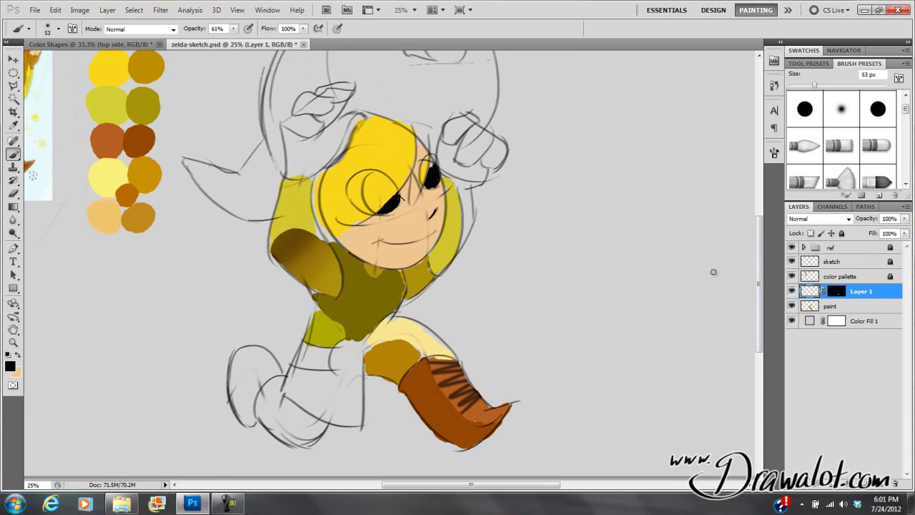
{"action": "mouse_move", "coordinate": [484, 243]}
{"action": "left_mouse_down"}
{"action": "mouse_move", "coordinate": [489, 332]}
{"action": "mouse_move", "coordinate": [472, 229]}
{"action": "mouse_move", "coordinate": [472, 241]}
{"action": "left_mouse_up"}
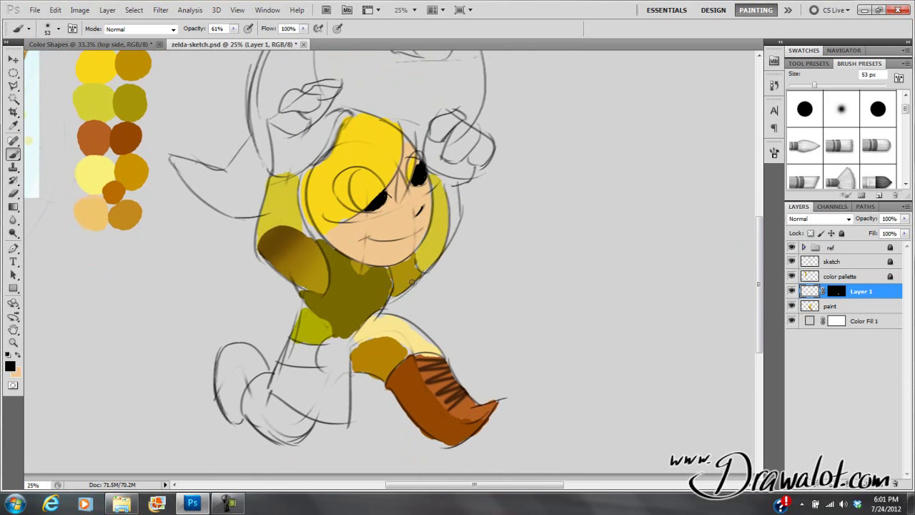
{"action": "mouse_move", "coordinate": [558, 150]}
{"action": "left_mouse_down"}
{"action": "mouse_move", "coordinate": [572, 210]}
{"action": "mouse_move", "coordinate": [563, 189]}
{"action": "left_mouse_up"}
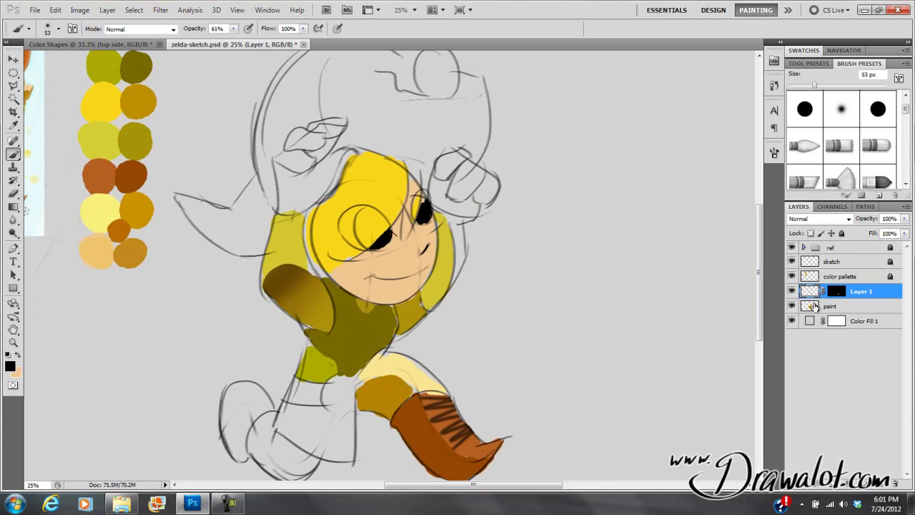
{"action": "mouse_move", "coordinate": [814, 297]}
{"action": "left_mouse_down"}
{"action": "mouse_move", "coordinate": [879, 468]}
{"action": "mouse_move", "coordinate": [897, 485]}
{"action": "left_mouse_up"}
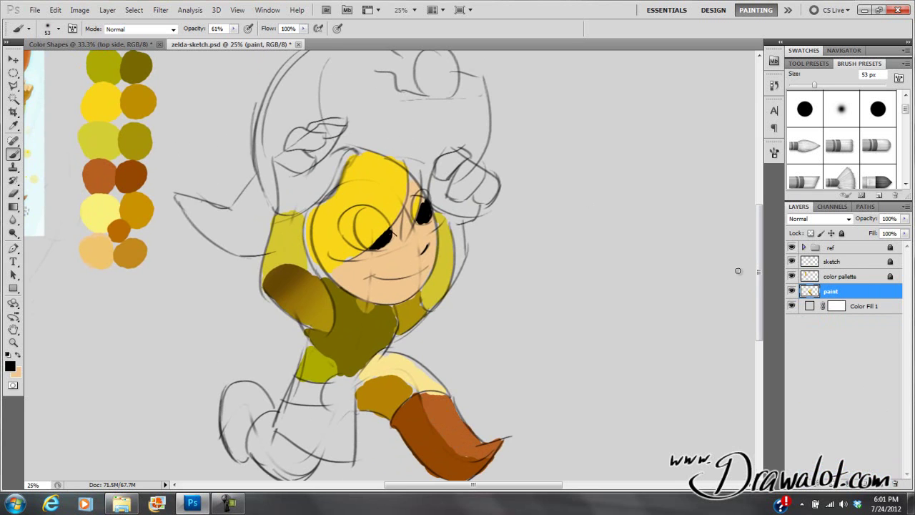
Hide and show the paint layer repeatedly to check which parts of the character it covers.
{"action": "left_click", "coordinate": [792, 291]}
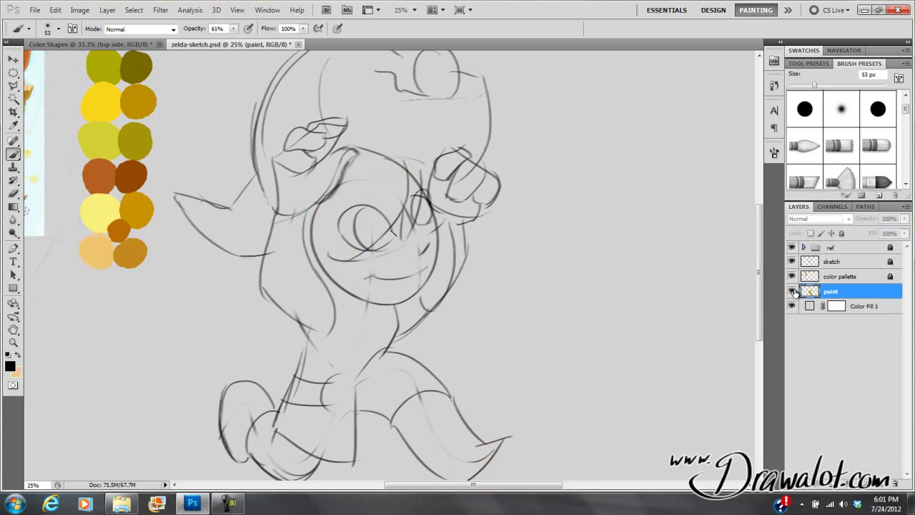
{"action": "left_click", "coordinate": [793, 290]}
{"action": "left_click", "coordinate": [792, 291]}
{"action": "left_click", "coordinate": [792, 291]}
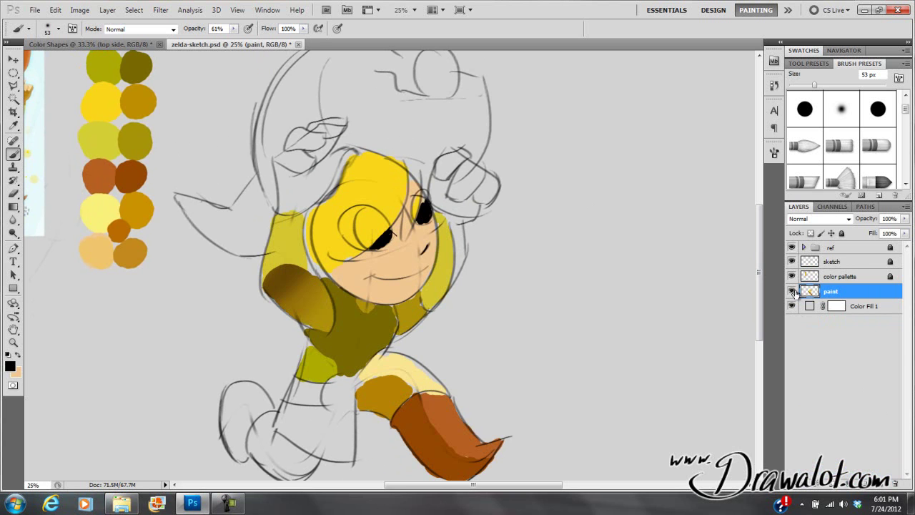
{"action": "left_click", "coordinate": [793, 291]}
{"action": "left_click", "coordinate": [792, 291]}
Try Magic Wand selections with tolerance 22 on the arm's brown gradient area of the paint layer, and deselect.
{"action": "left_click", "coordinate": [13, 98]}
{"action": "left_click", "coordinate": [294, 299]}
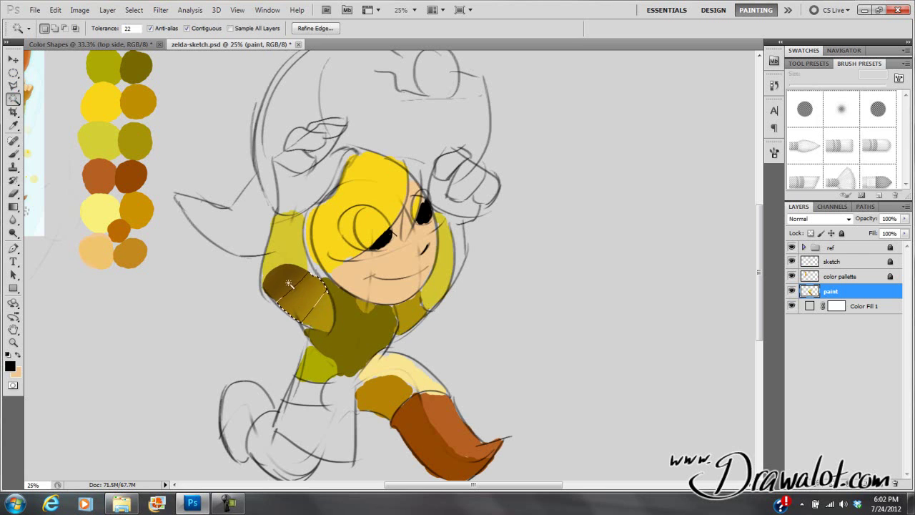
{"action": "left_click", "coordinate": [326, 309]}
{"action": "left_click", "coordinate": [289, 291]}
{"action": "key", "text": "ctrl+d"}
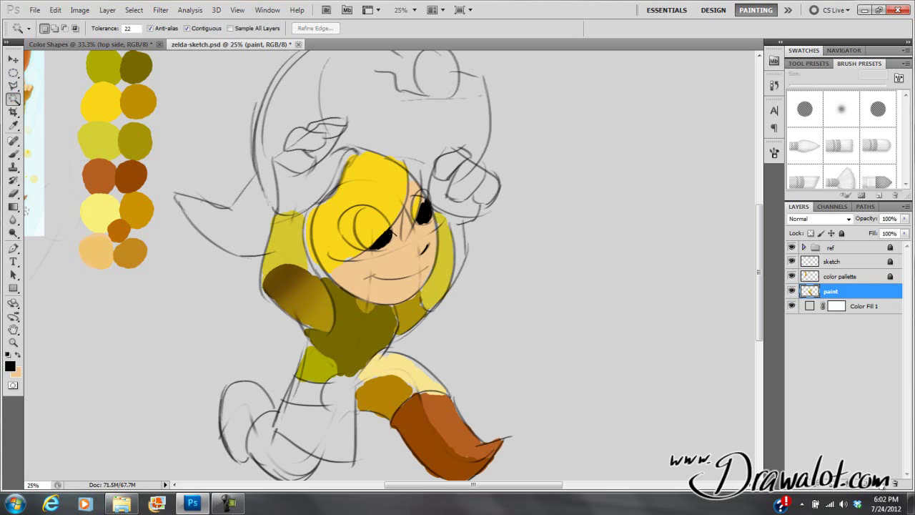
Add a new layer above the paint layer and clip it to the paint layer as a clipping mask.
{"action": "left_click", "coordinate": [881, 483]}
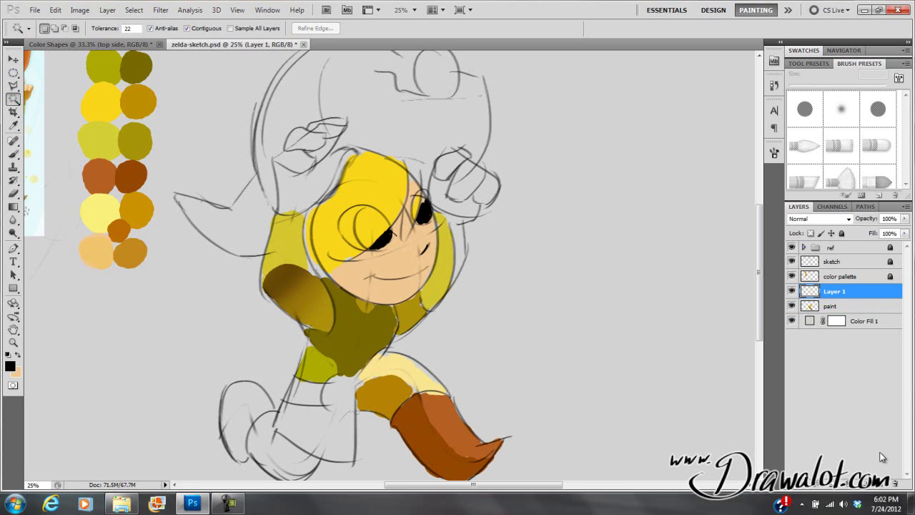
{"action": "left_click", "coordinate": [816, 298], "text": "alt"}
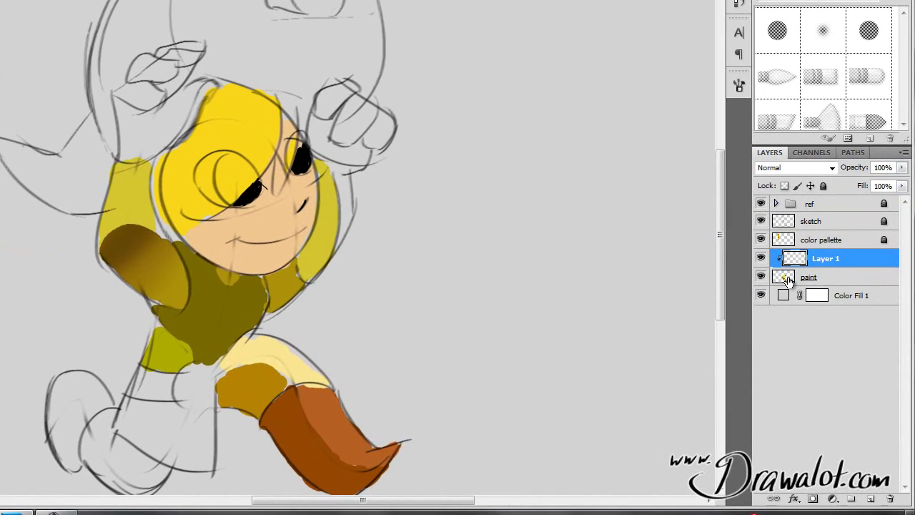
{"action": "left_click", "coordinate": [815, 306]}
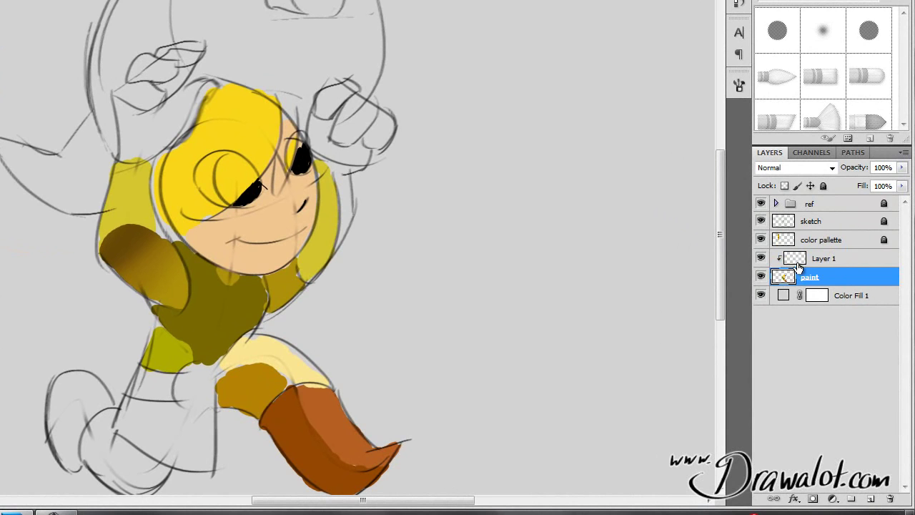
{"action": "left_click", "coordinate": [796, 261]}
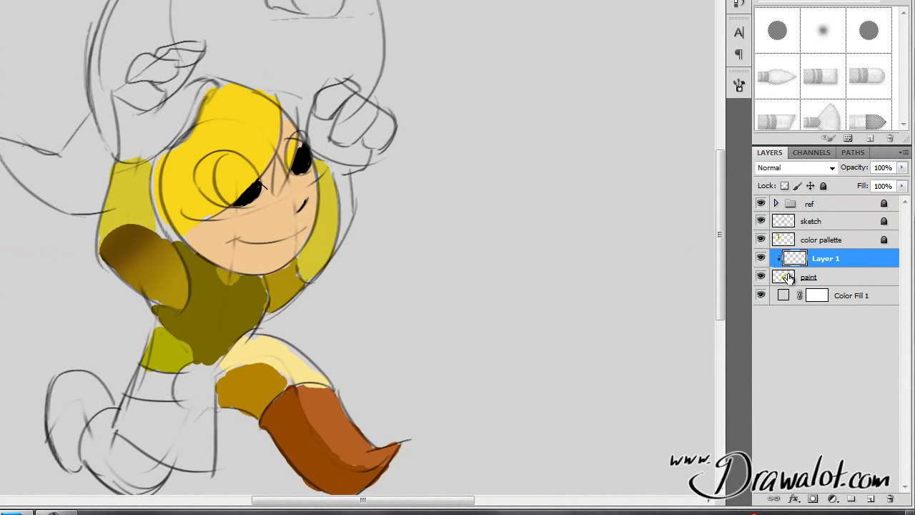
Paint black zigzag strokes across the character's lower face and torso on the clipped layer with the 53 px brush at 61% opacity.
{"action": "left_click", "coordinate": [783, 282]}
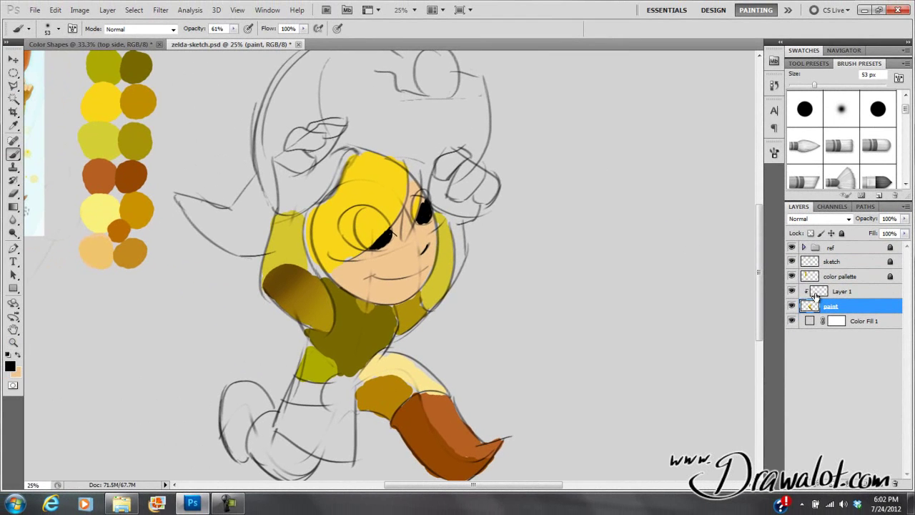
{"action": "left_click", "coordinate": [815, 295]}
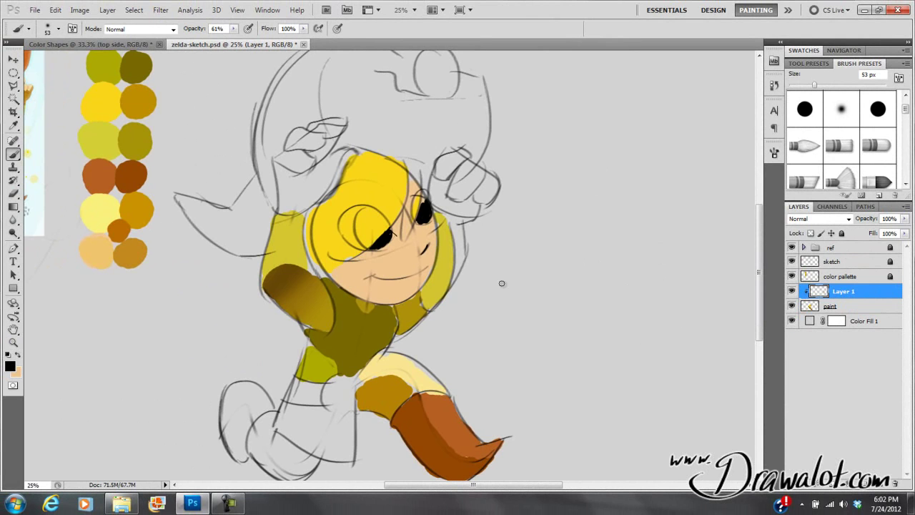
{"action": "mouse_move", "coordinate": [308, 271]}
{"action": "left_mouse_down"}
{"action": "mouse_move", "coordinate": [421, 278]}
{"action": "mouse_move", "coordinate": [429, 315]}
{"action": "mouse_move", "coordinate": [430, 286]}
{"action": "left_mouse_up"}
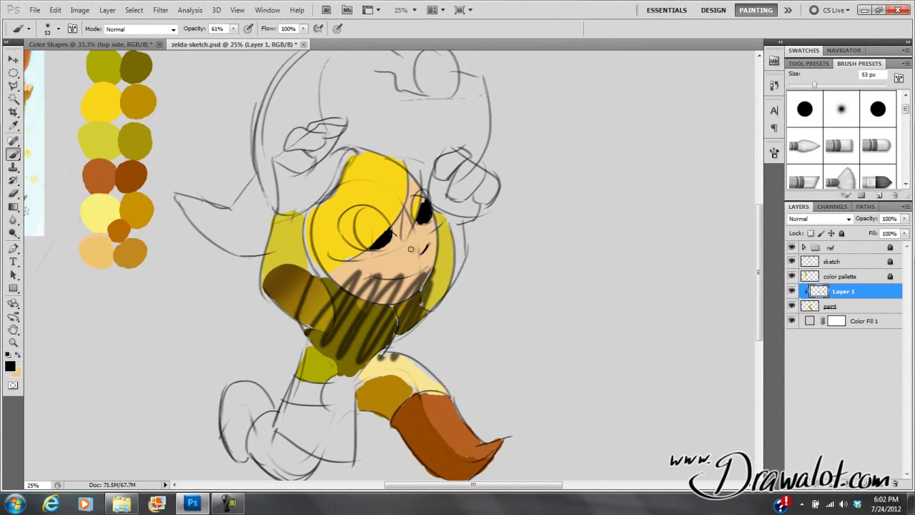
Erase a small spot near the outer edge of the dark sleeve area beneath the chin on the paint layer, using a 36 px eraser.
{"action": "left_click", "coordinate": [814, 308]}
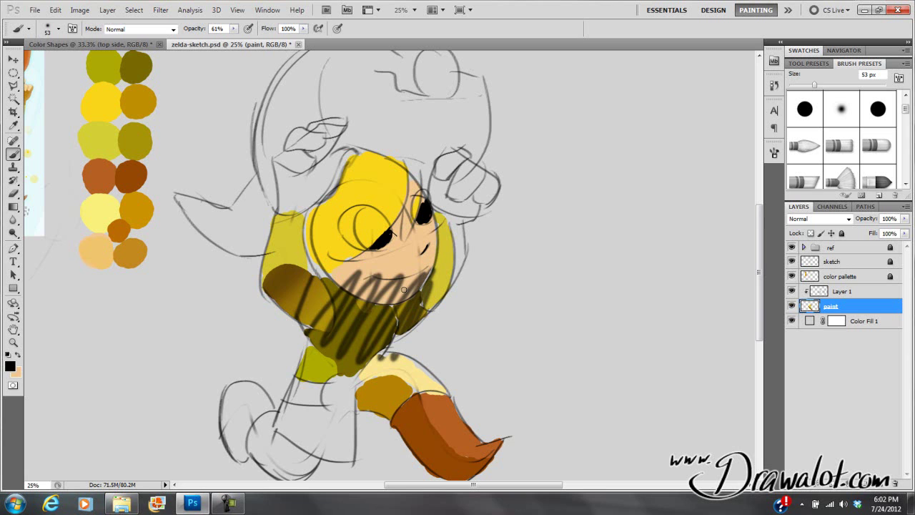
{"action": "key", "text": "e"}
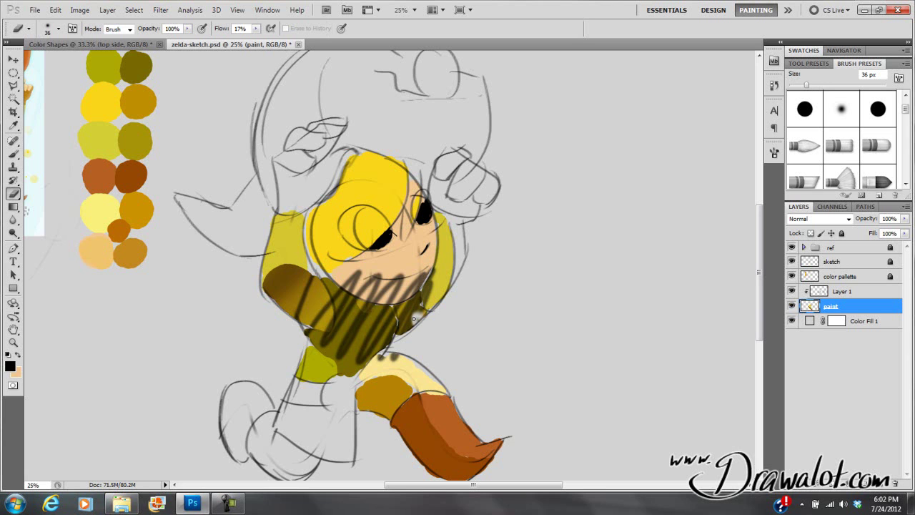
{"action": "left_click", "coordinate": [825, 293]}
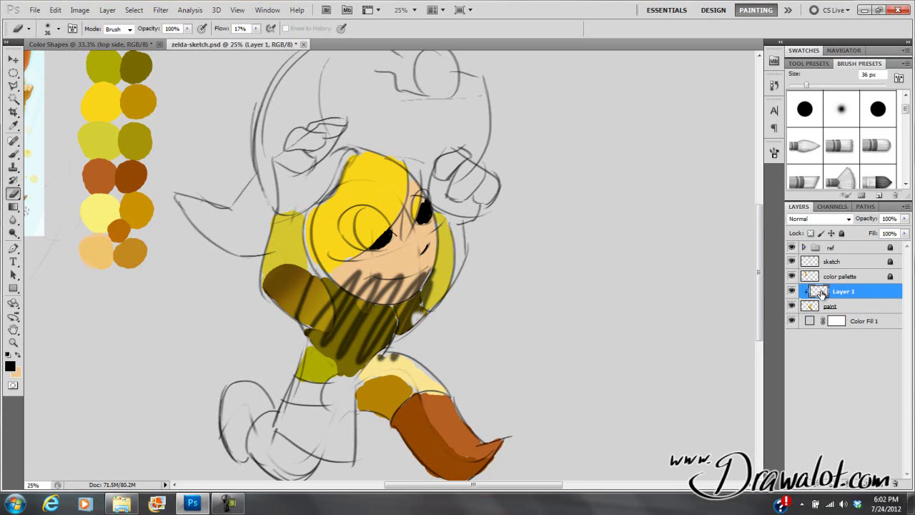
Erase the orange paint along the boot's front outline on the paint layer with the 36 px eraser.
{"action": "left_click", "coordinate": [812, 308]}
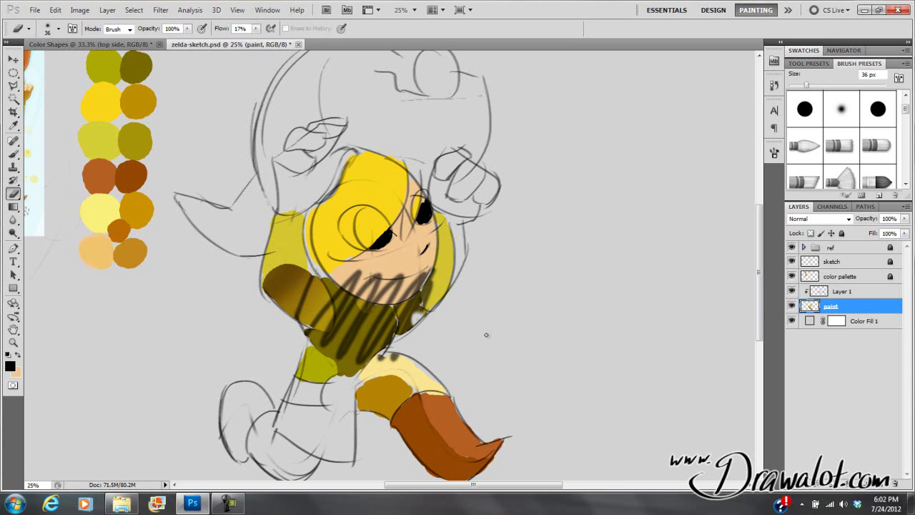
{"action": "mouse_move", "coordinate": [473, 414]}
{"action": "left_mouse_down"}
{"action": "mouse_move", "coordinate": [484, 441]}
{"action": "mouse_move", "coordinate": [452, 347]}
{"action": "mouse_move", "coordinate": [441, 348]}
{"action": "left_mouse_up"}
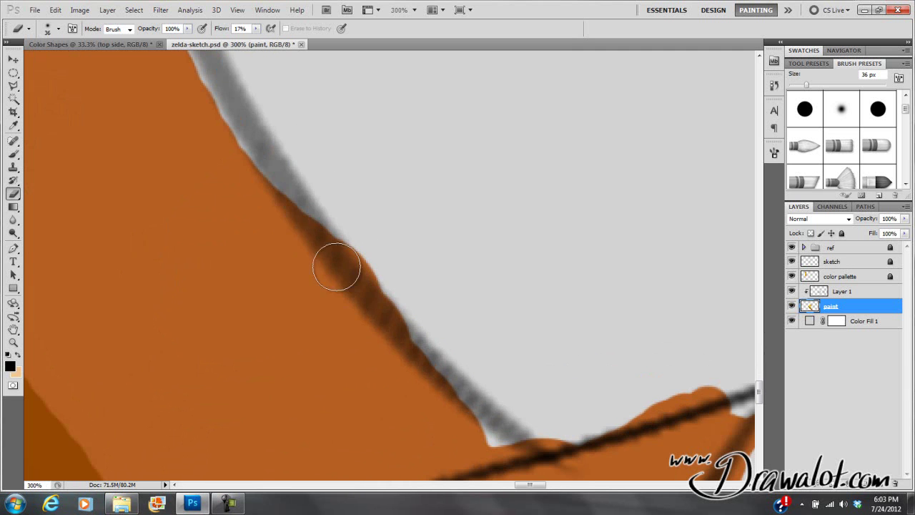
{"action": "key", "text": "ctrl+z"}
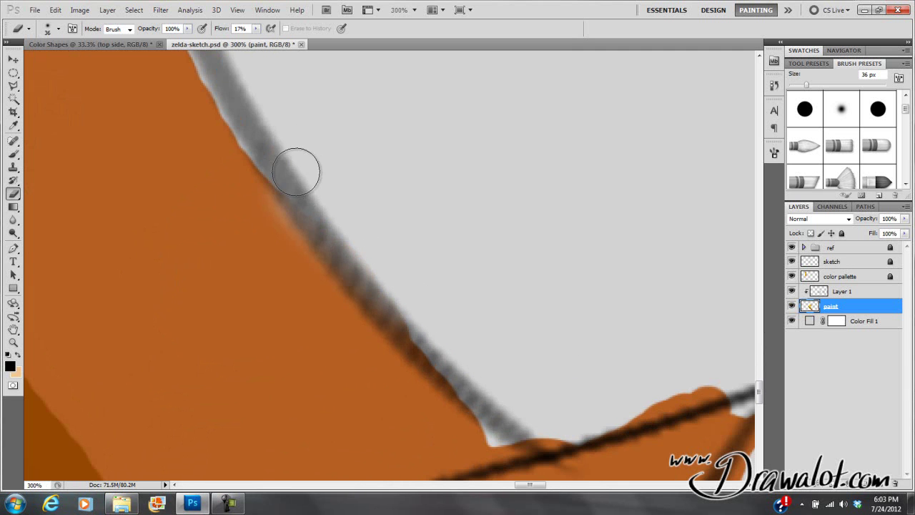
{"action": "left_click", "coordinate": [820, 294]}
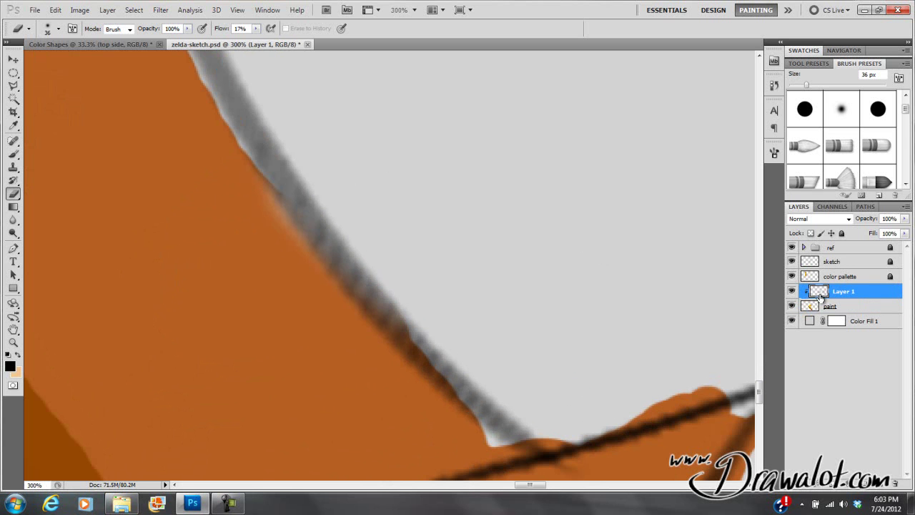
{"action": "left_click", "coordinate": [815, 312]}
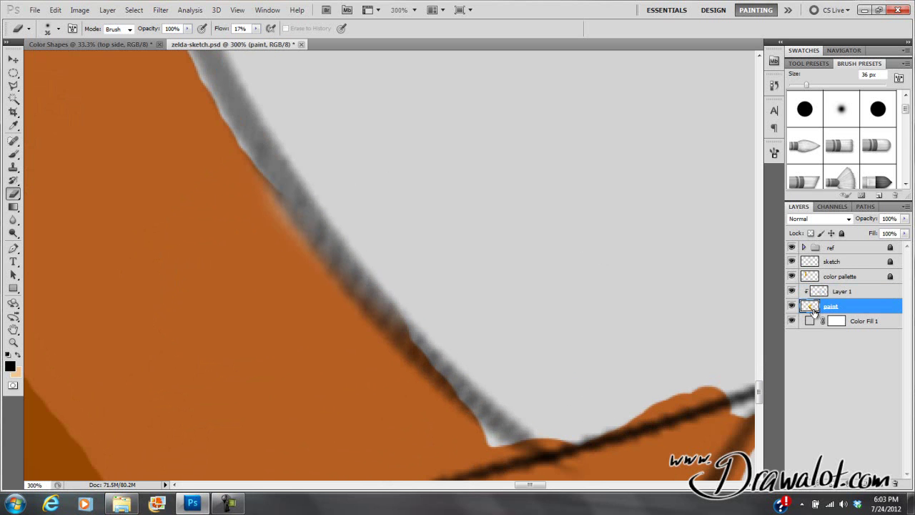
{"action": "left_click", "coordinate": [308, 237], "text": "alt"}
{"action": "left_click", "coordinate": [312, 238], "text": "alt"}
{"action": "left_click", "coordinate": [316, 239], "text": "alt"}
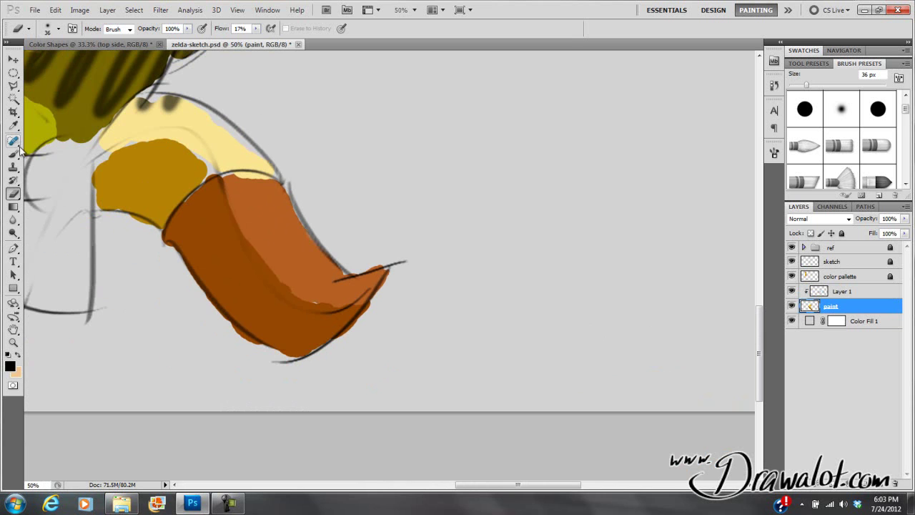
Make the clipped layer above the paint layer active and set the eraser size to 197 px.
{"action": "left_click", "coordinate": [826, 290]}
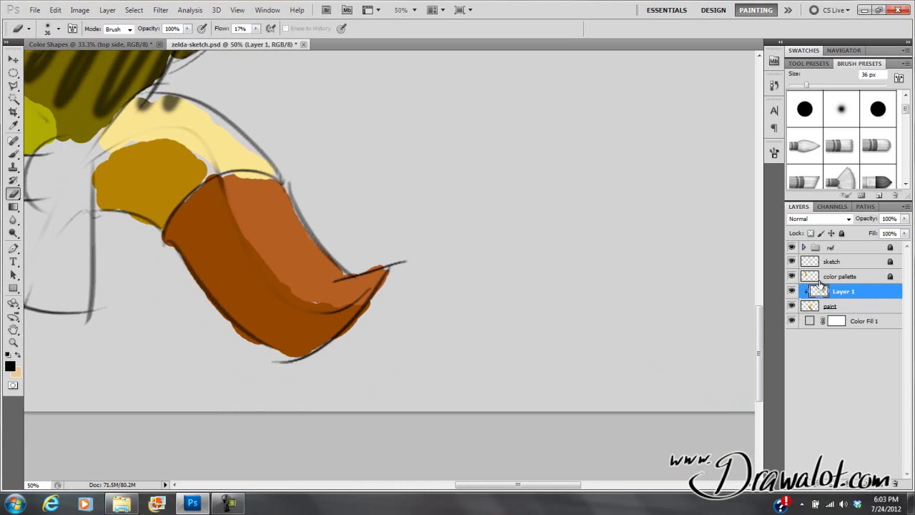
{"action": "right_click", "coordinate": [206, 186]}
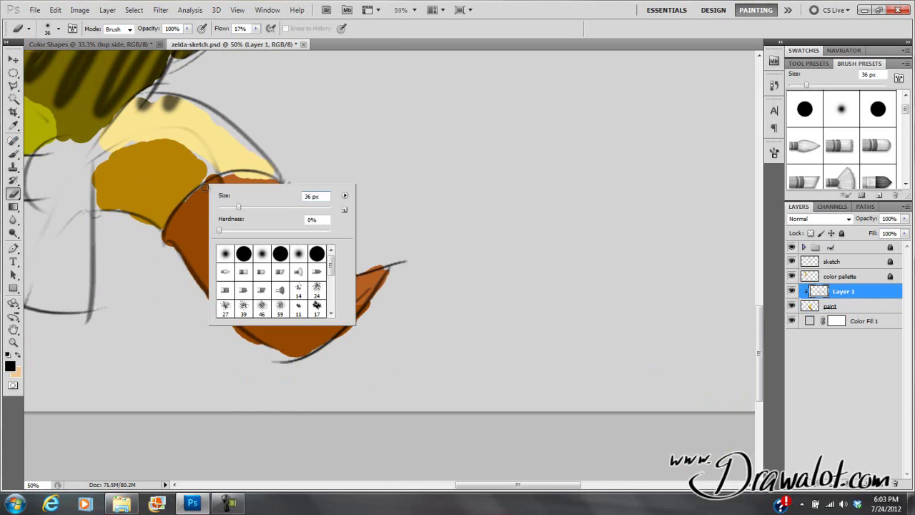
{"action": "right_click", "coordinate": [299, 199]}
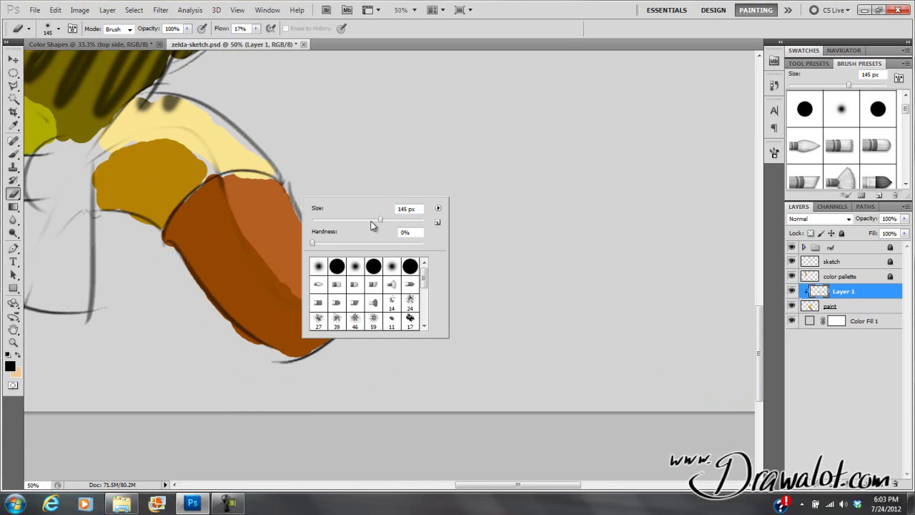
{"action": "key", "text": "Return"}
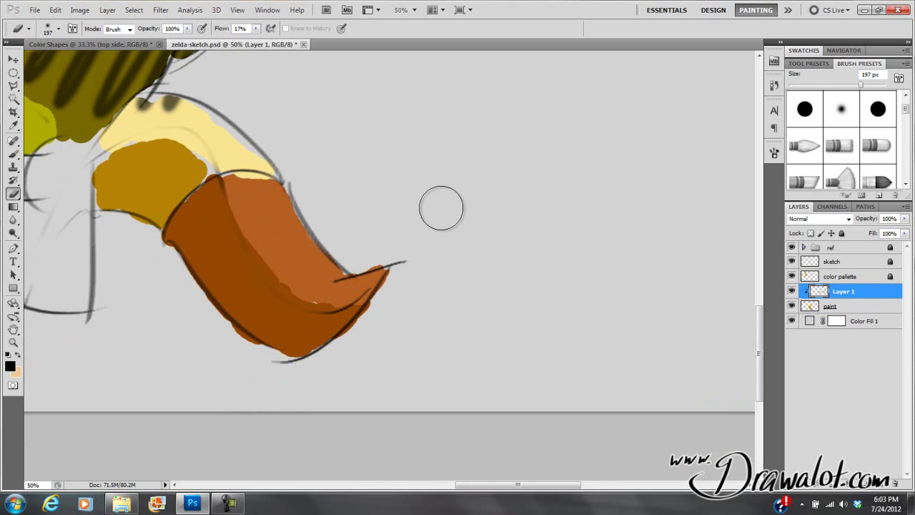
Paint soft black shading on the boot's light brown front with a 277 px brush at 61% opacity, and erase the excess to keep the outer edge dark.
{"action": "key", "text": "b"}
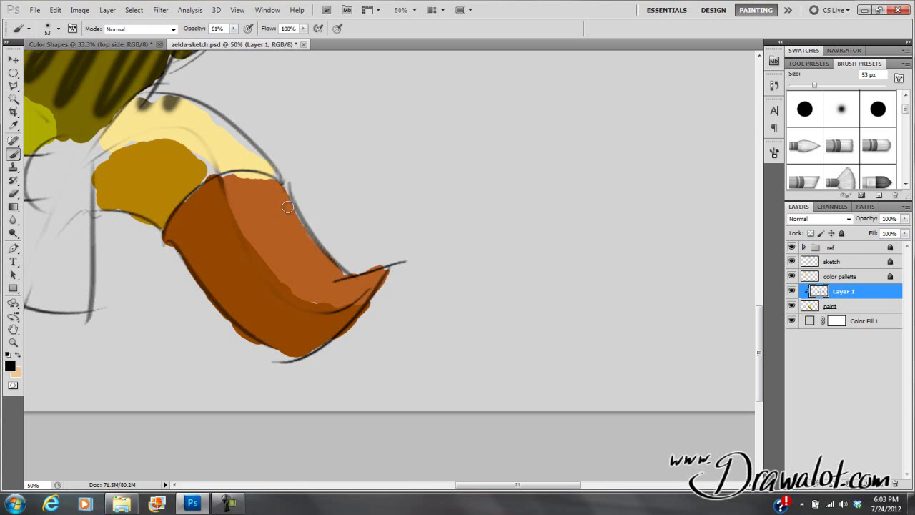
{"action": "left_click", "coordinate": [58, 29]}
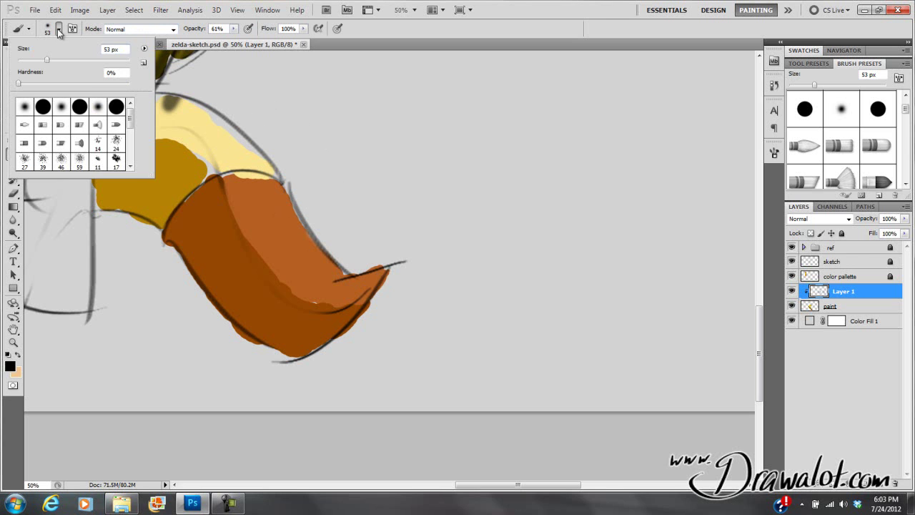
{"action": "right_click", "coordinate": [266, 176]}
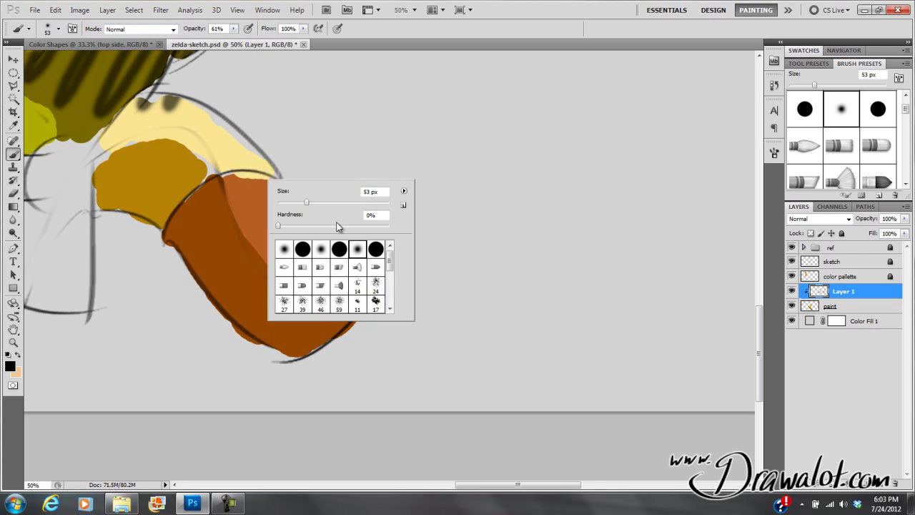
{"action": "left_click", "coordinate": [245, 198]}
{"action": "mouse_move", "coordinate": [245, 198]}
{"action": "left_mouse_down"}
{"action": "mouse_move", "coordinate": [288, 253]}
{"action": "mouse_move", "coordinate": [320, 266]}
{"action": "left_mouse_up"}
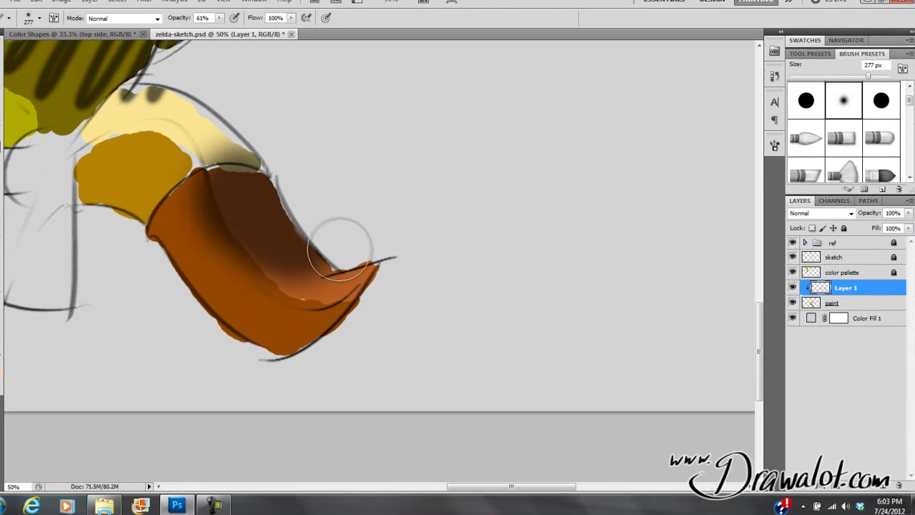
{"action": "mouse_move", "coordinate": [71, 160]}
{"action": "left_mouse_down"}
{"action": "mouse_move", "coordinate": [102, 238]}
{"action": "mouse_move", "coordinate": [83, 165]}
{"action": "mouse_move", "coordinate": [133, 262]}
{"action": "mouse_move", "coordinate": [136, 207]}
{"action": "mouse_move", "coordinate": [164, 221]}
{"action": "mouse_move", "coordinate": [147, 213]}
{"action": "mouse_move", "coordinate": [175, 154]}
{"action": "left_mouse_up"}
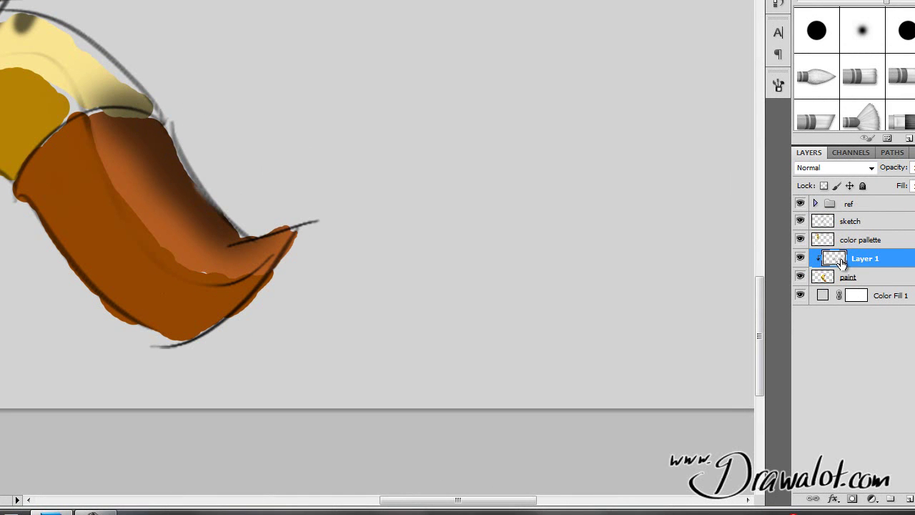
Toggle the clipped shading layer's visibility to compare the artwork with and without the shading.
{"action": "left_click", "coordinate": [801, 263]}
{"action": "left_click", "coordinate": [801, 263]}
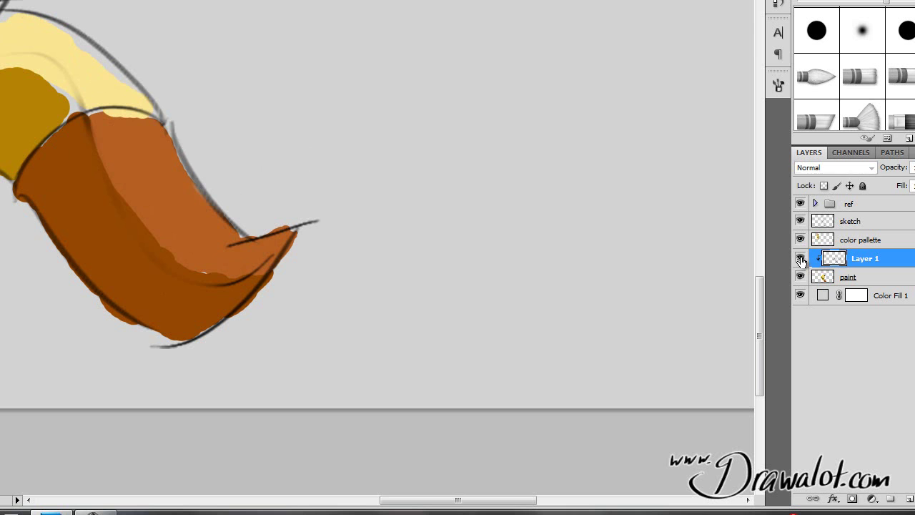
{"action": "left_click", "coordinate": [801, 262]}
{"action": "left_click", "coordinate": [801, 262]}
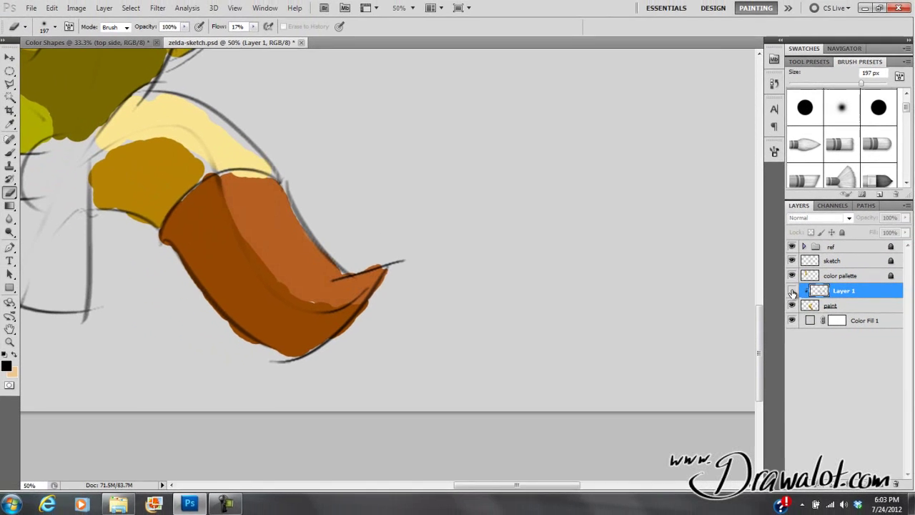
{"action": "left_click", "coordinate": [792, 292]}
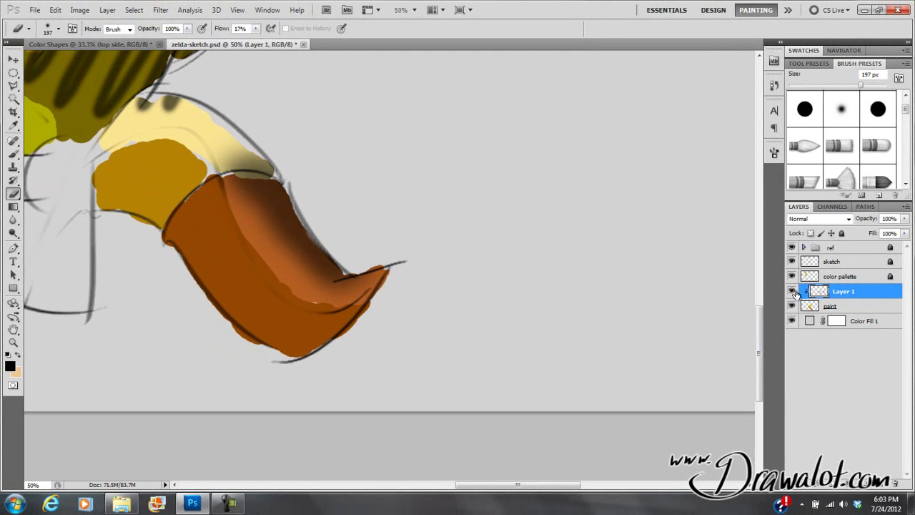
On the paint layer, select the boot's light brown area with the Magic Wand at tolerance 22, and replace it with the mustard leg area above the boot.
{"action": "left_click", "coordinate": [817, 308]}
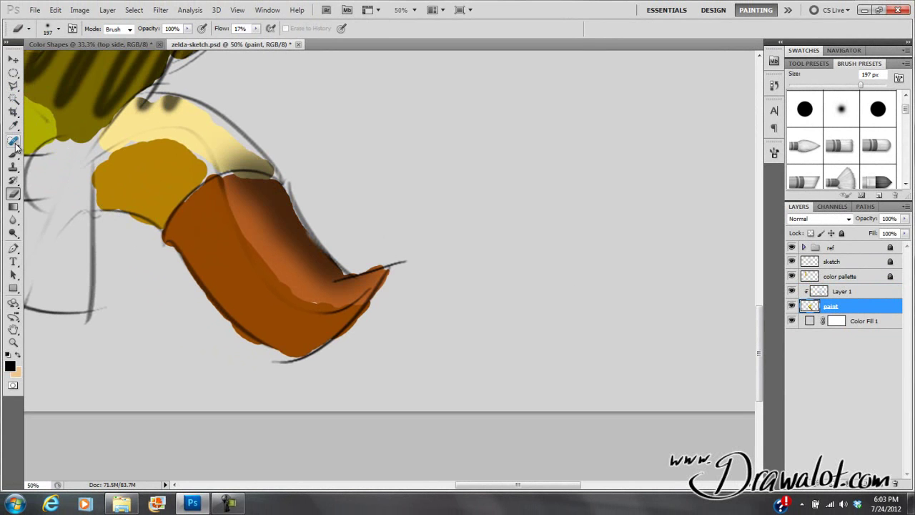
{"action": "left_click", "coordinate": [13, 100]}
{"action": "left_click", "coordinate": [271, 231]}
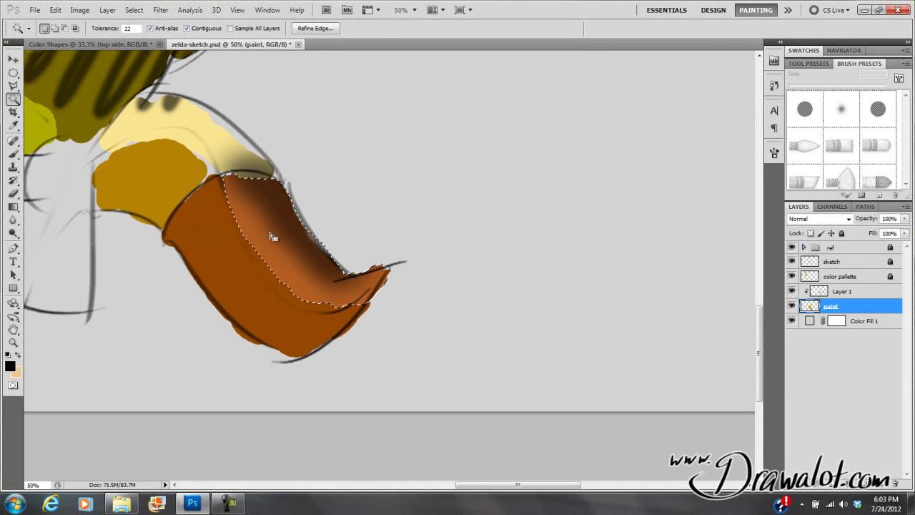
{"action": "left_click", "coordinate": [166, 178]}
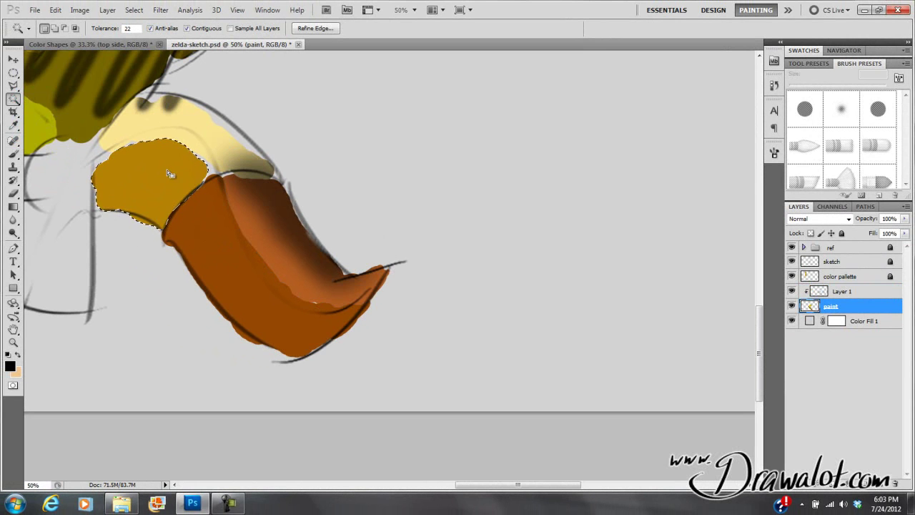
{"action": "key", "text": "ctrl+minus"}
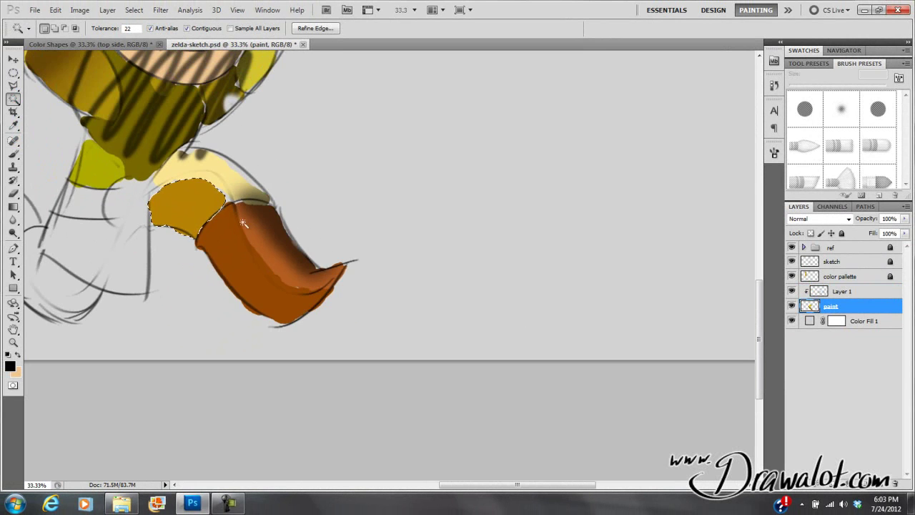
{"action": "left_click_drag", "start_coordinate": [211, 200], "coordinate": [415, 373]}
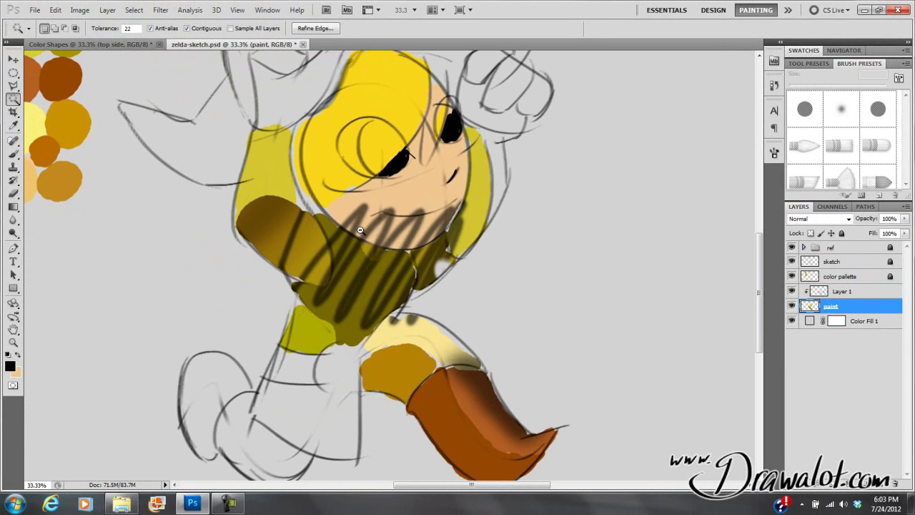
{"action": "key", "text": "ctrl+minus"}
{"action": "left_click_drag", "start_coordinate": [315, 208], "coordinate": [287, 247]}
{"action": "left_click_drag", "start_coordinate": [360, 196], "coordinate": [362, 198]}
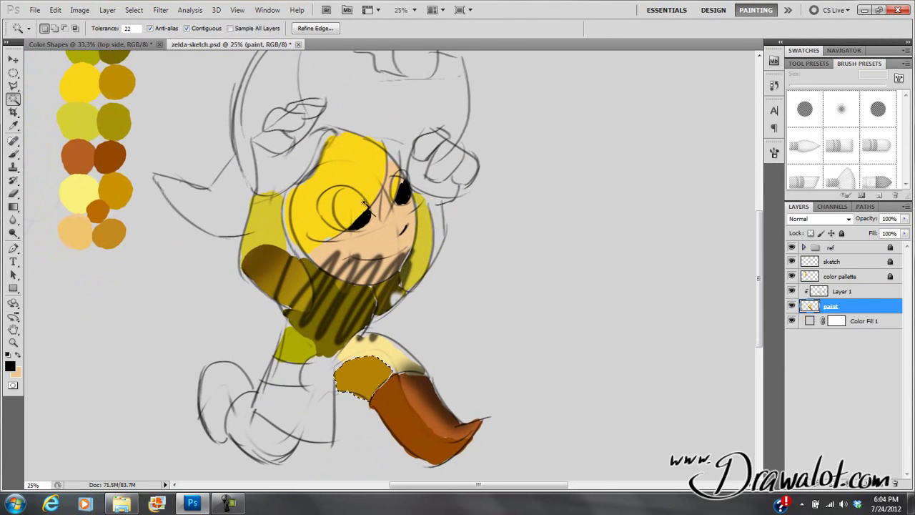